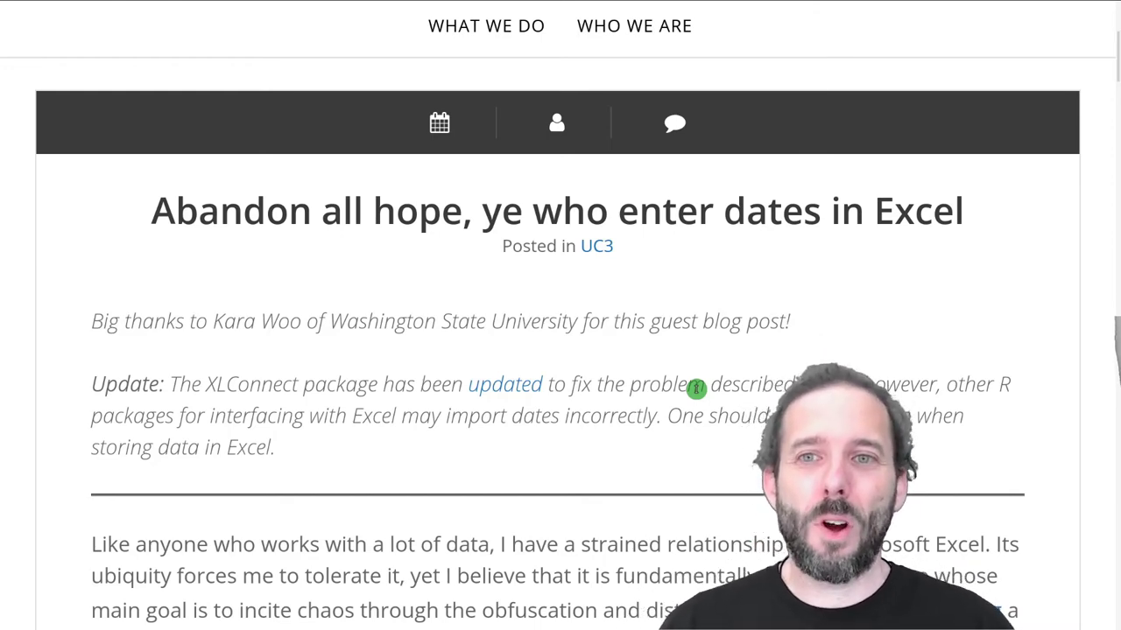
Switch back to the empty DataEntry workbook to begin its header row
key(ctrl+Tab)
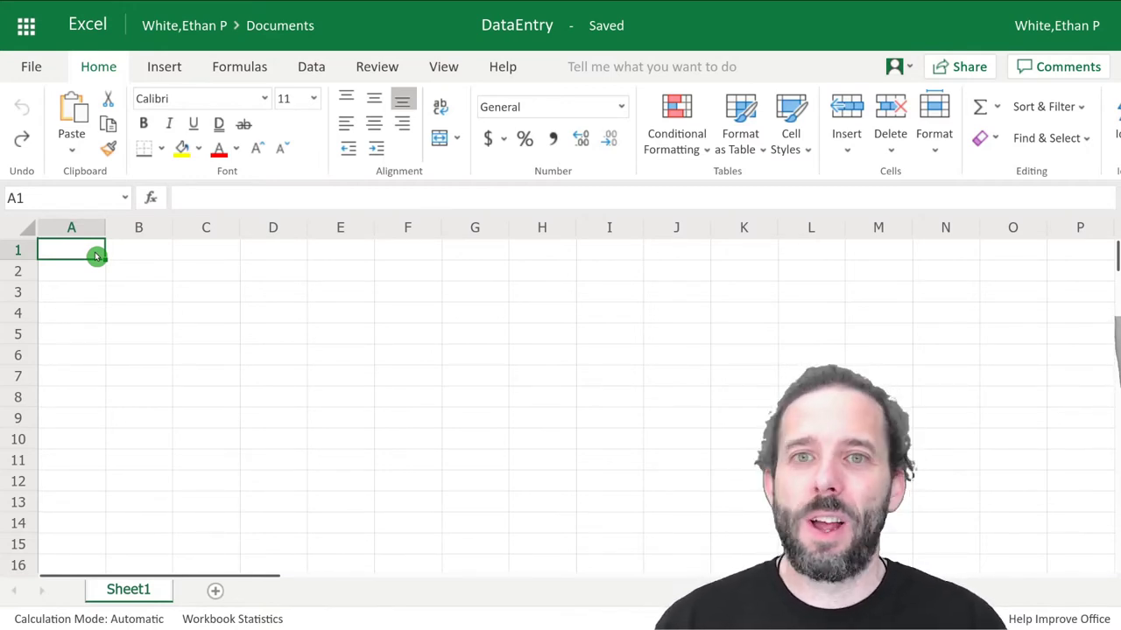
Enter the headers Date, Plot, SpeciesID and Mass in cells A1 to D1
text(Date)
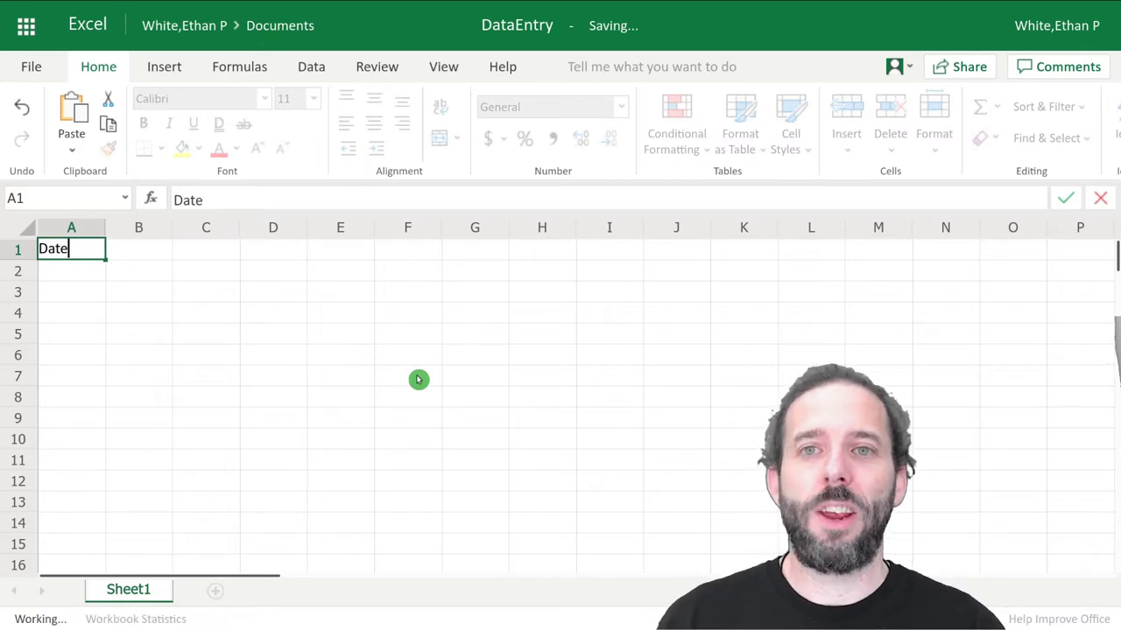
key(Tab)
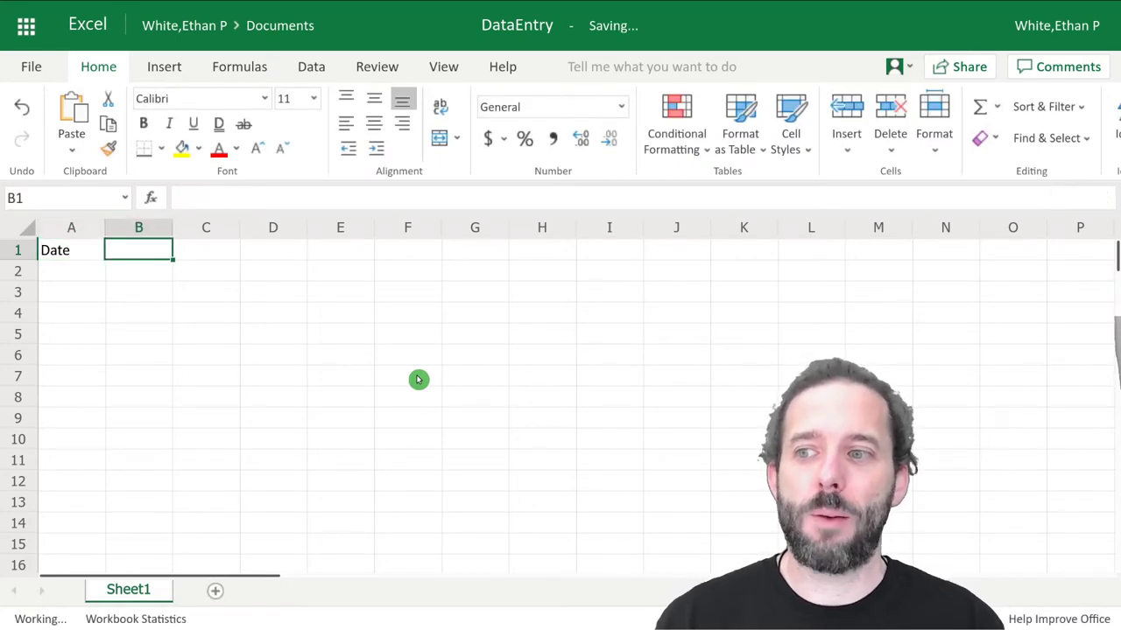
text(P)
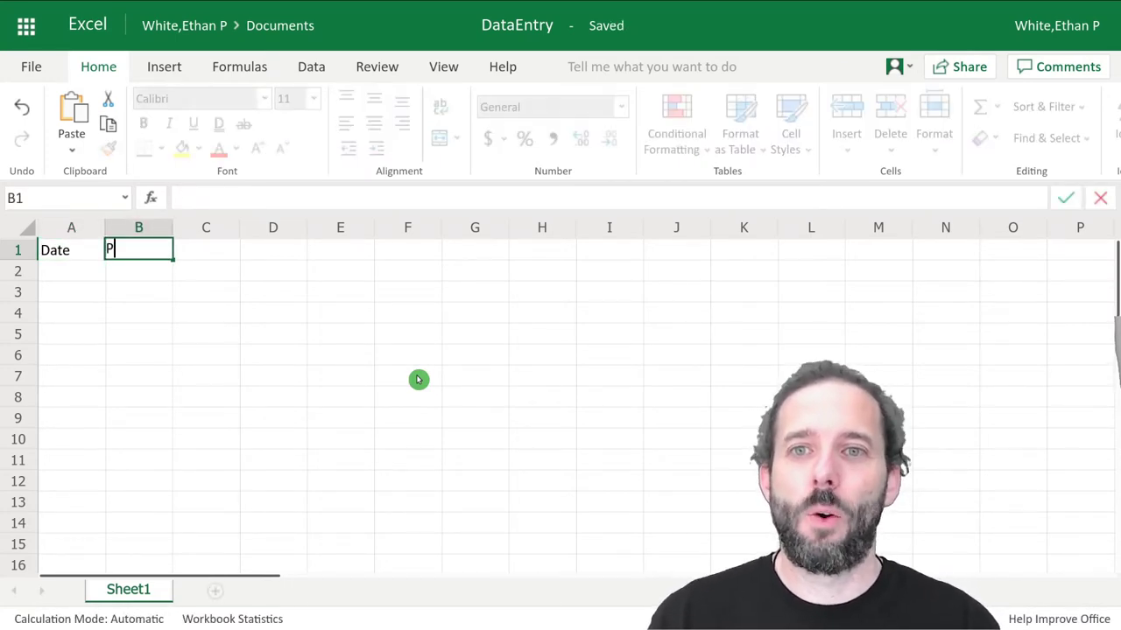
text(lot)
key(Tab)
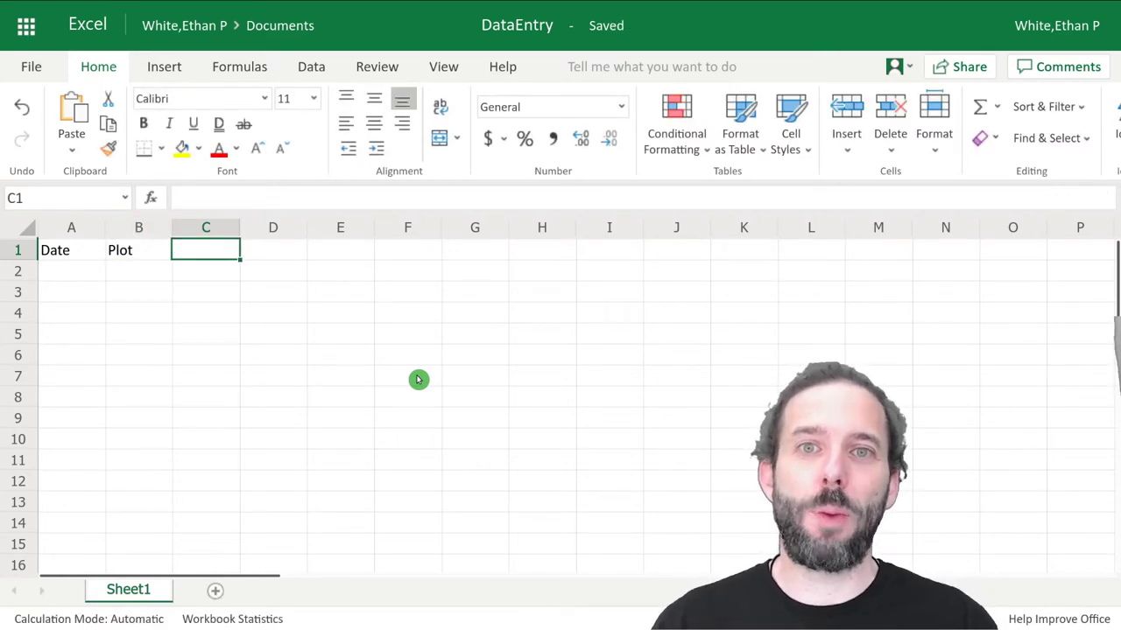
text(Species)
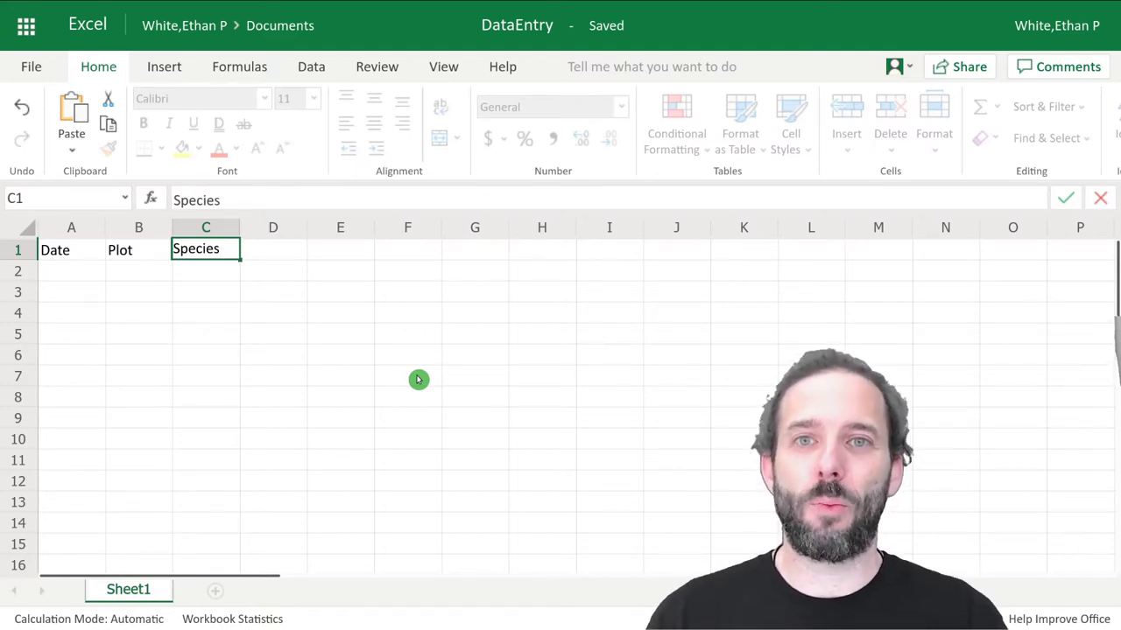
text(ID)
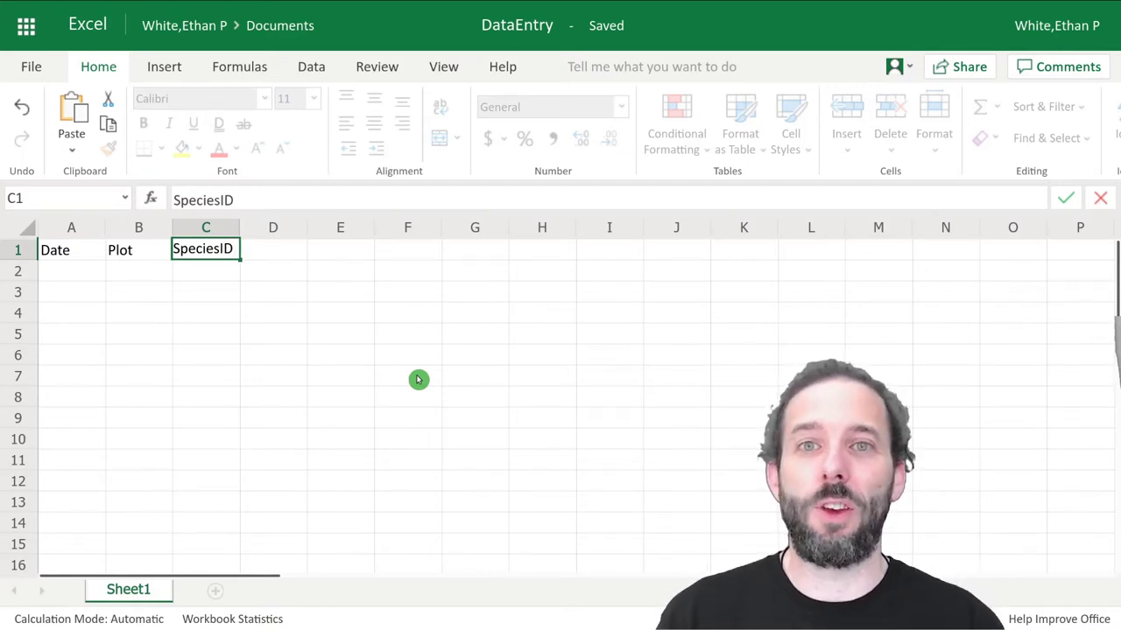
key(ctrl+Return)
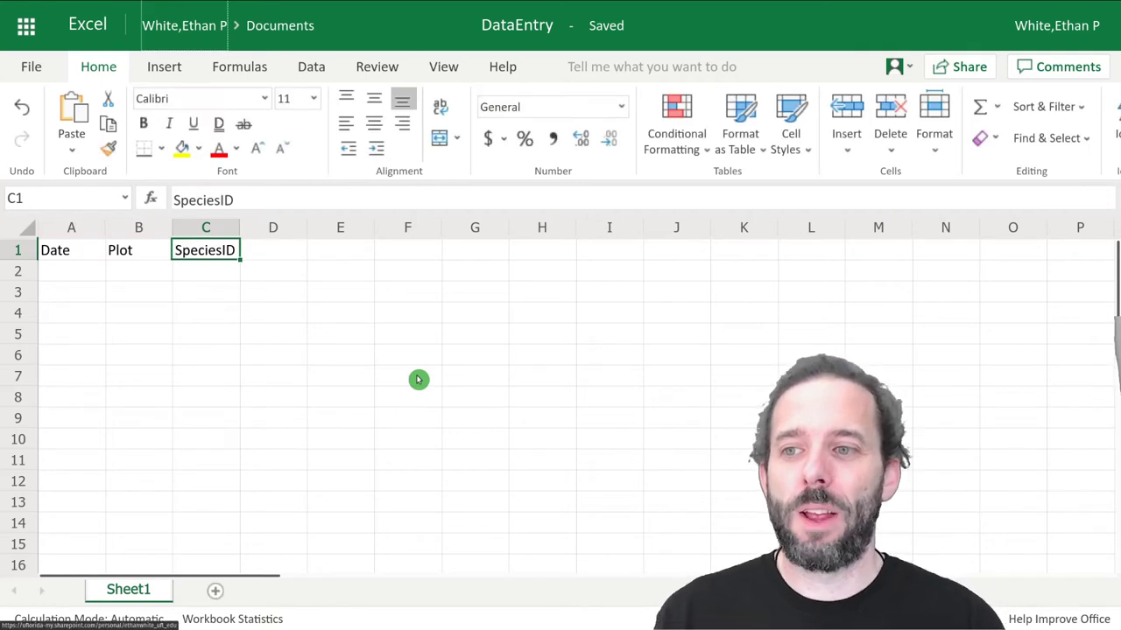
click(255, 251)
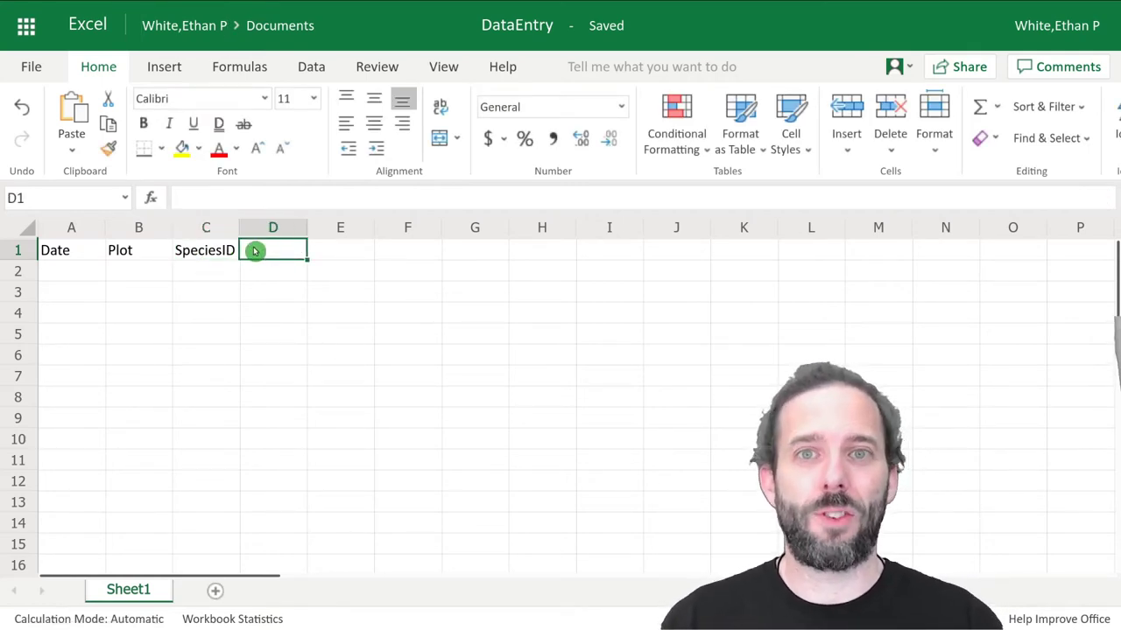
text(Mass)
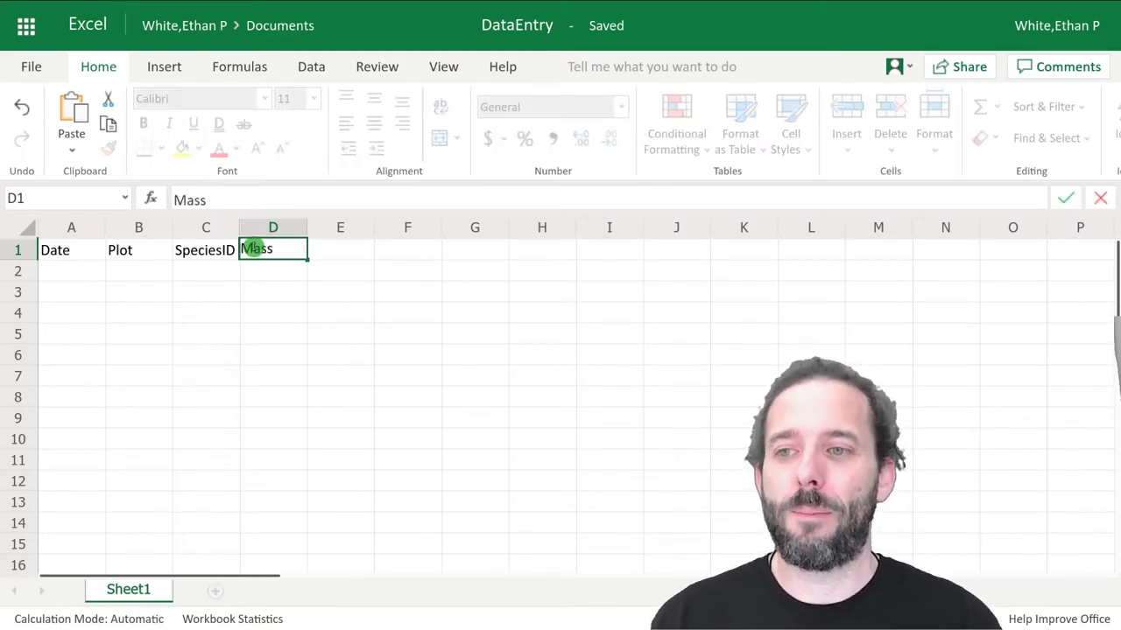
key(Return)
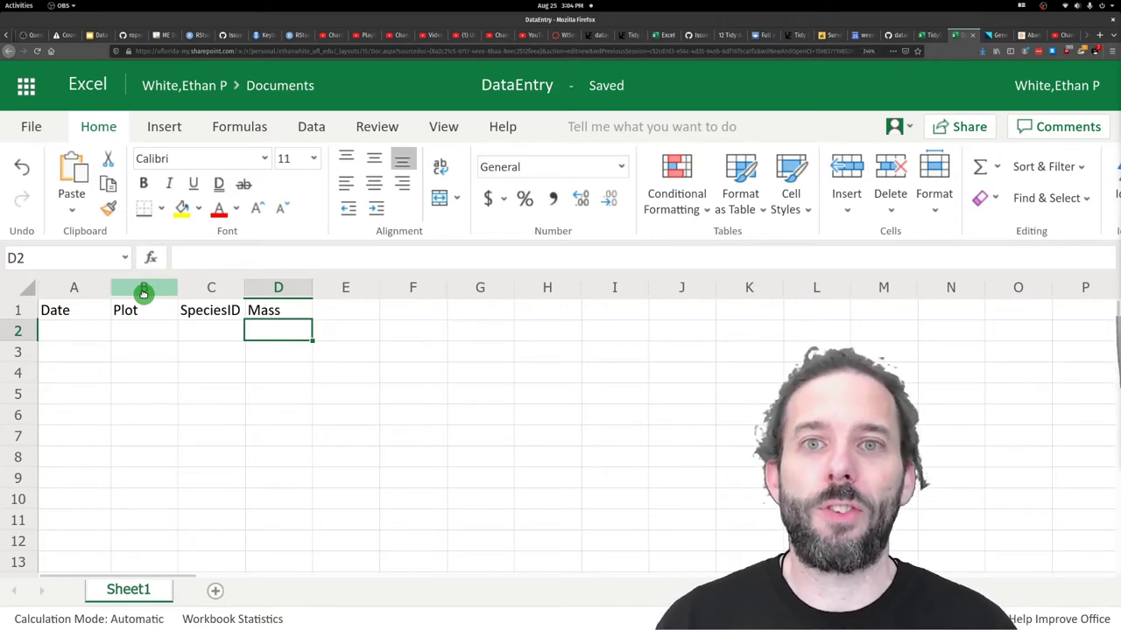
Open the Data Validation dialog for column B, the Plot column
click(154, 289)
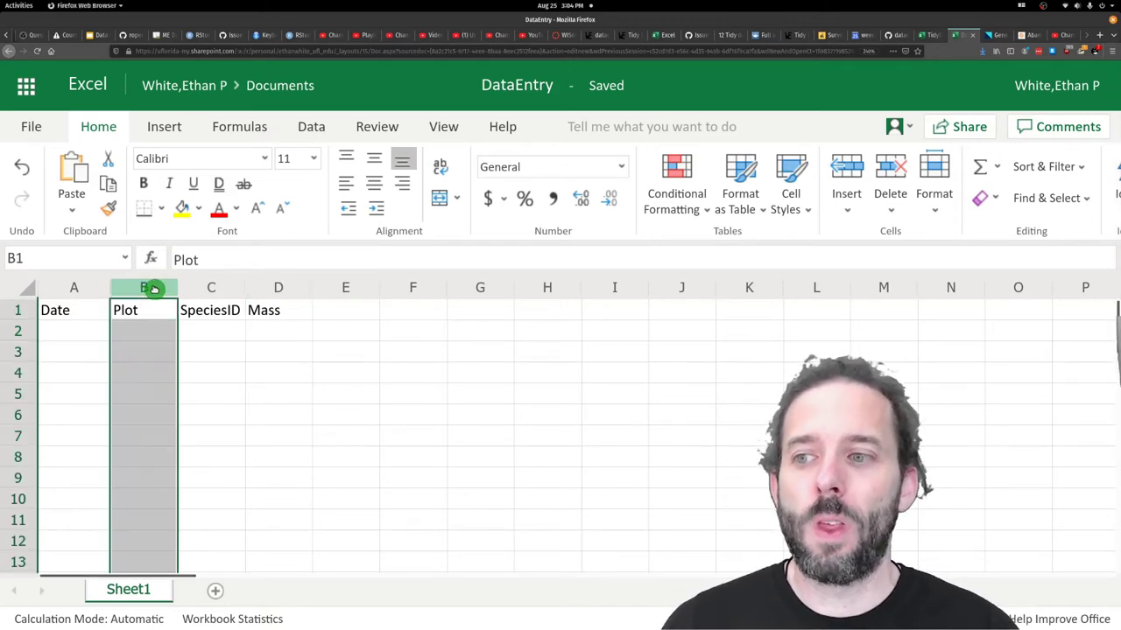
click(312, 127)
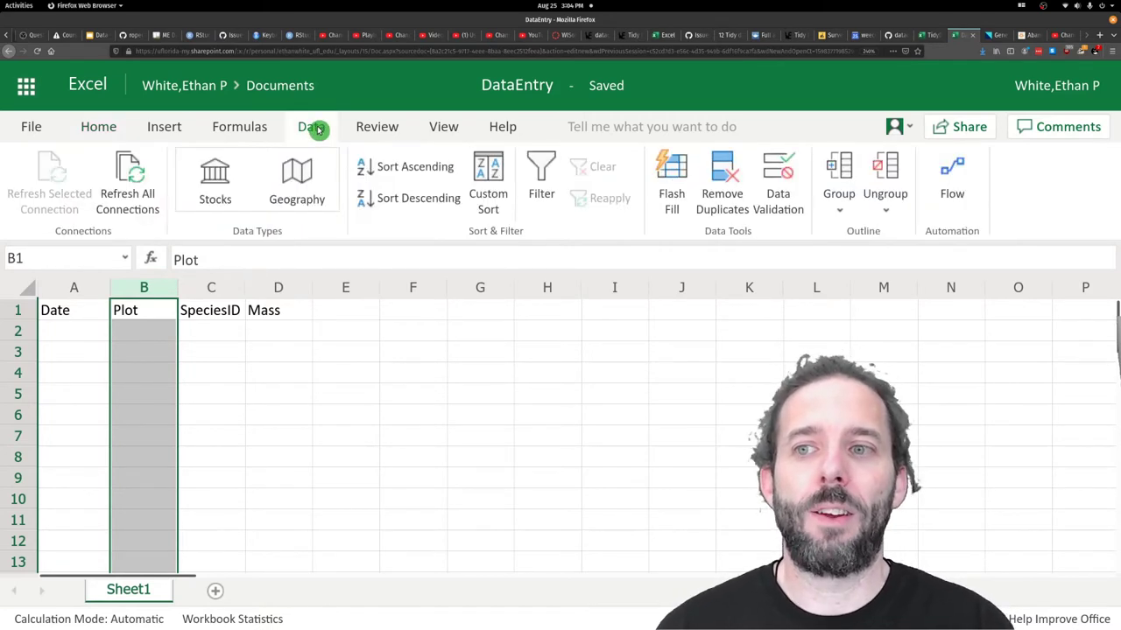
click(777, 208)
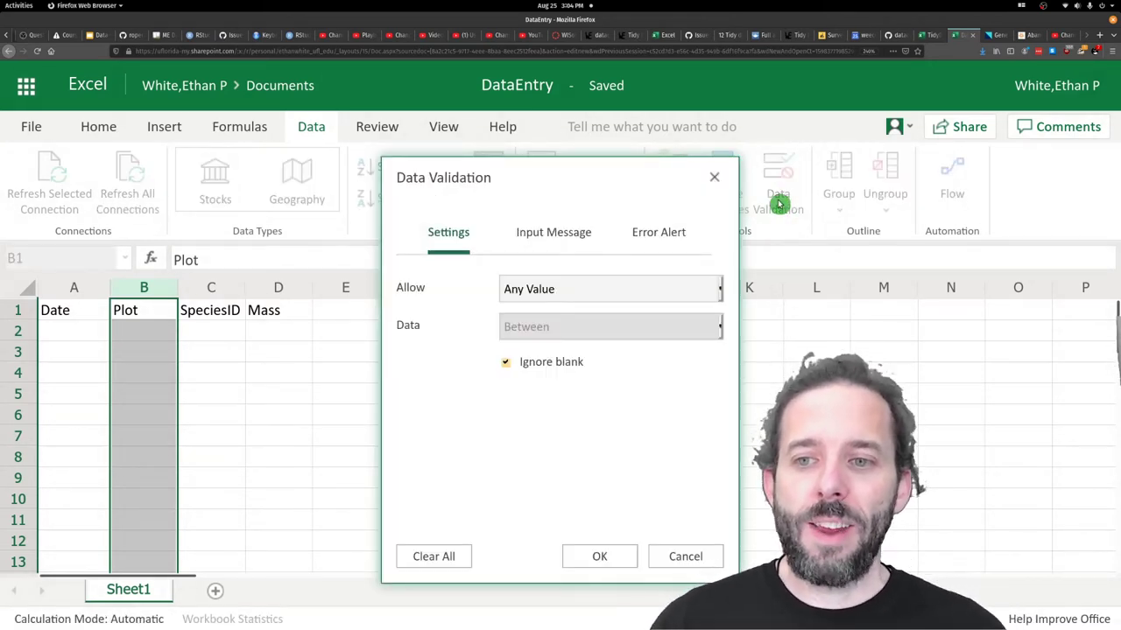
Allow only whole numbers between 1 and 24 in the Plot column
click(645, 292)
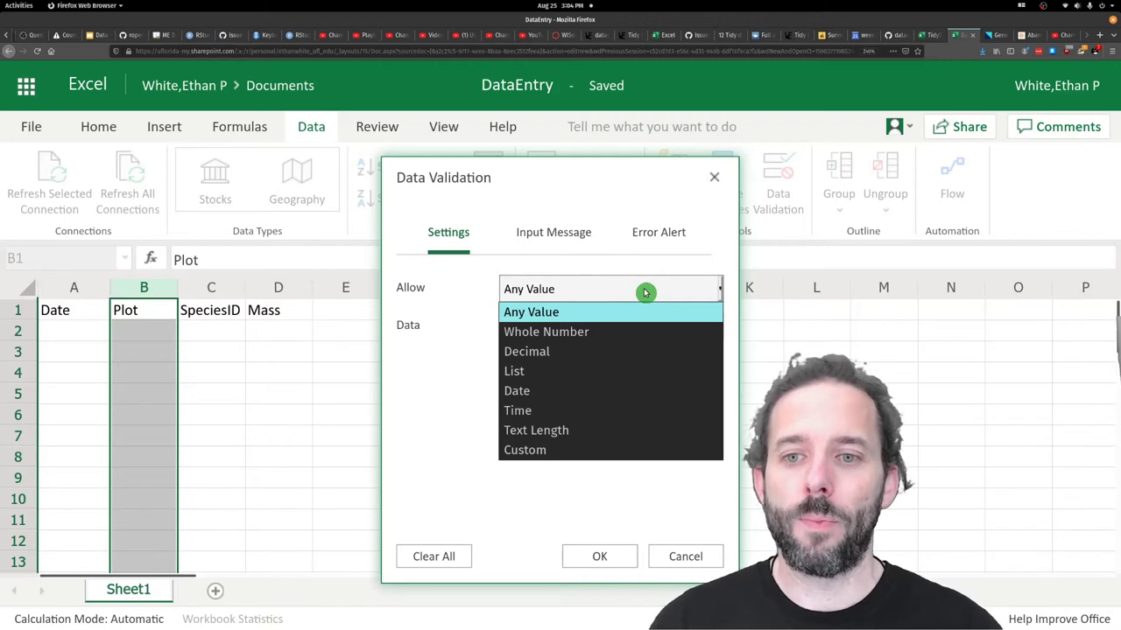
click(602, 331)
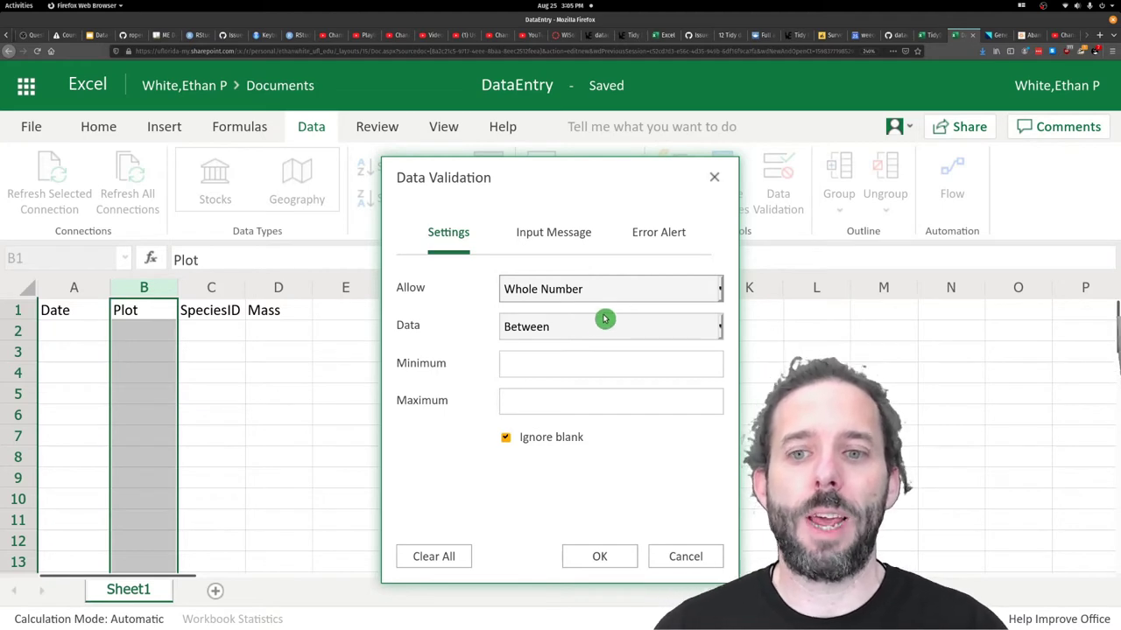
click(558, 364)
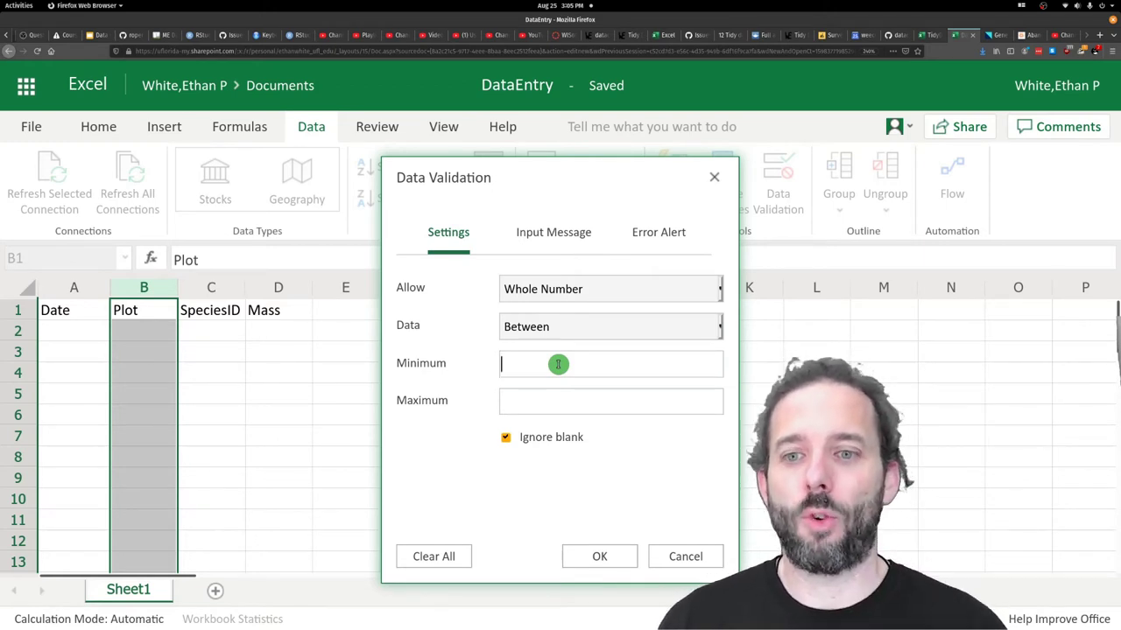
text(1)
click(545, 405)
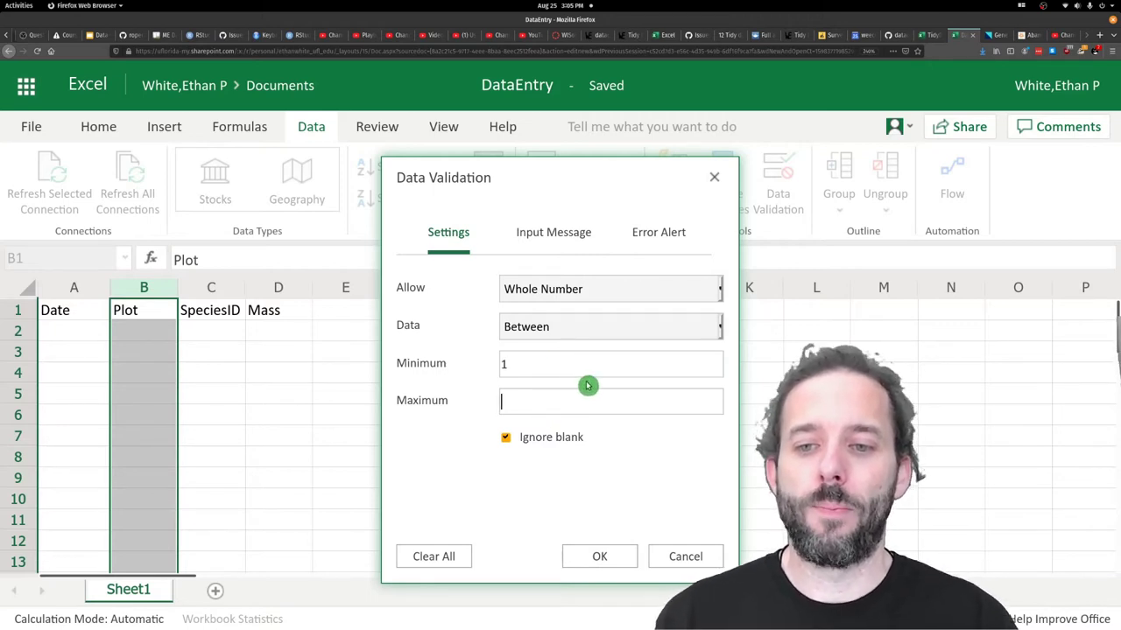
text(24)
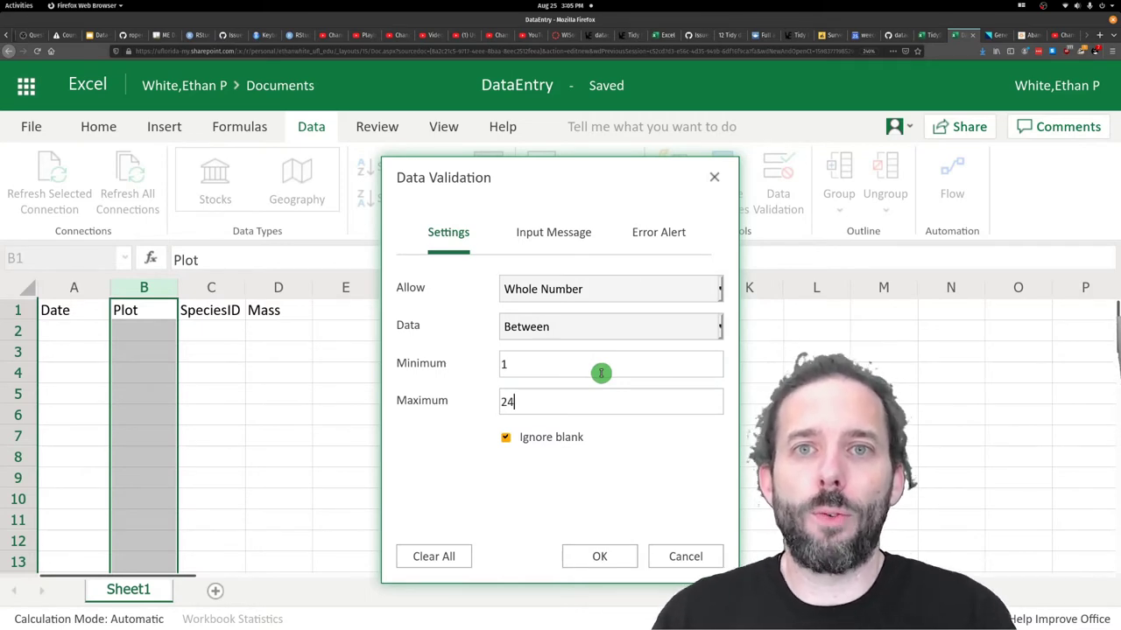
Add the input message 'Valid plot numbers are between 1 and 24' and show the error alert settings
click(575, 237)
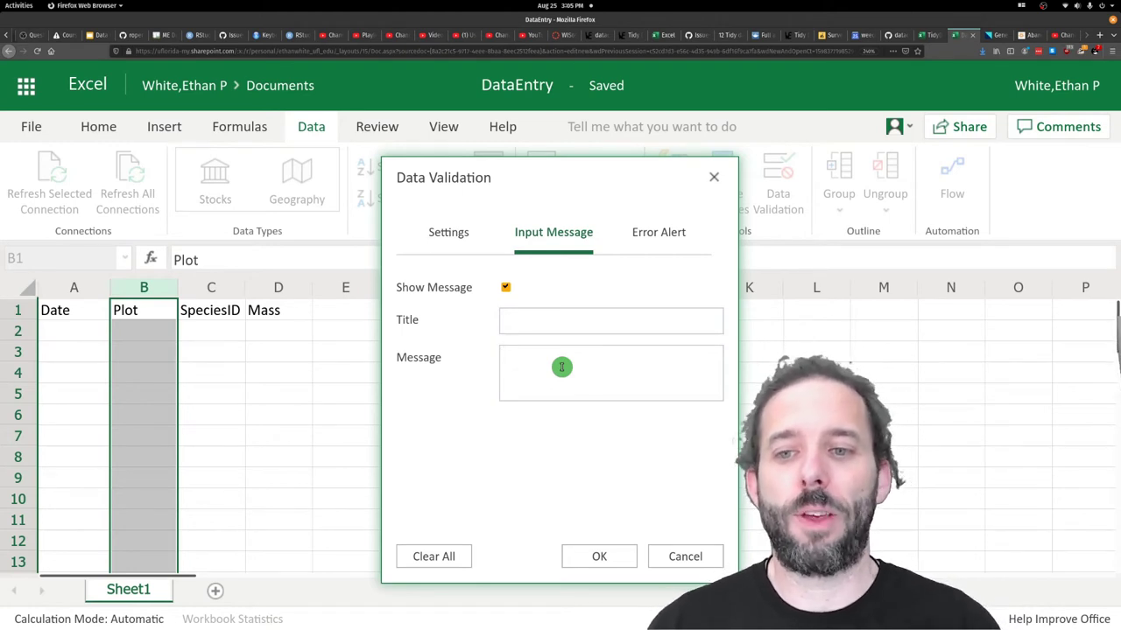
text(Valid plot)
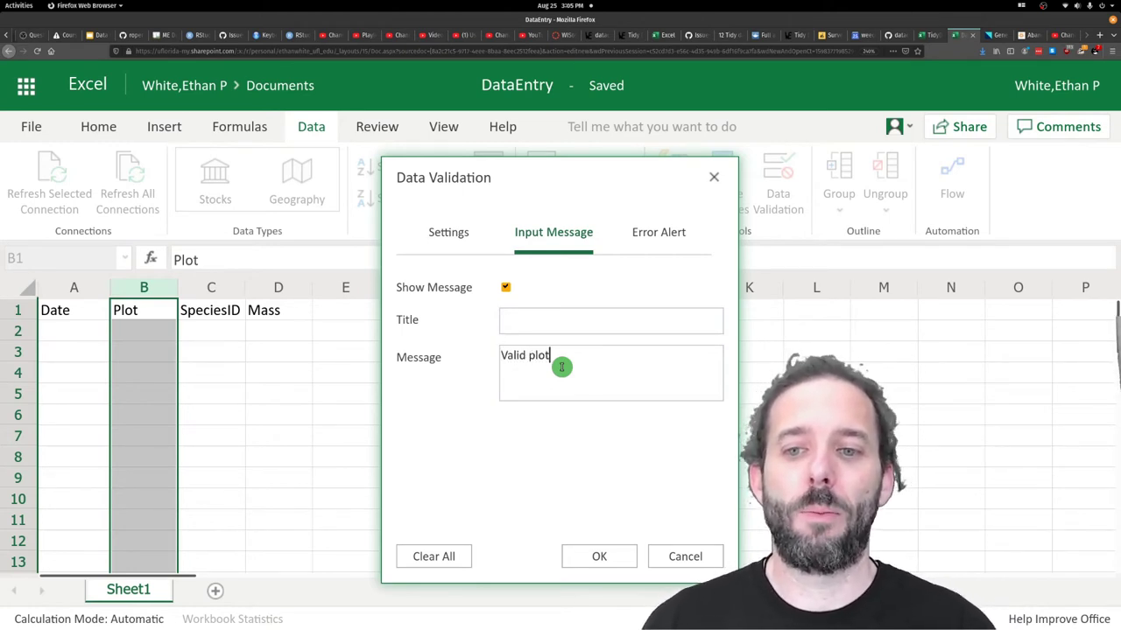
text( numbers)
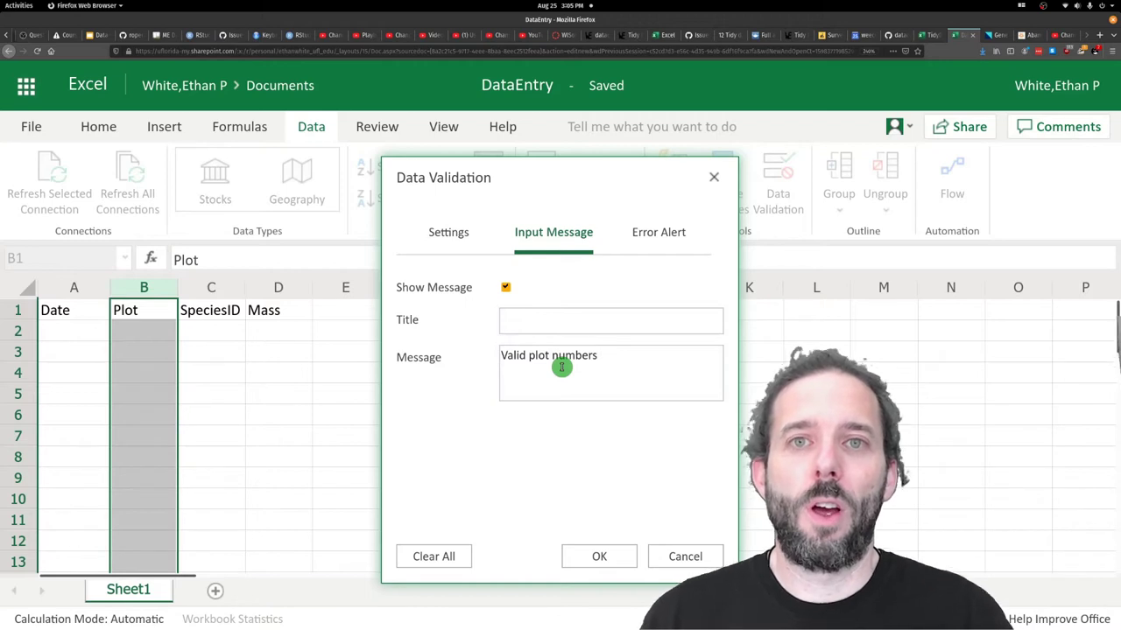
text( are between 1 and 24)
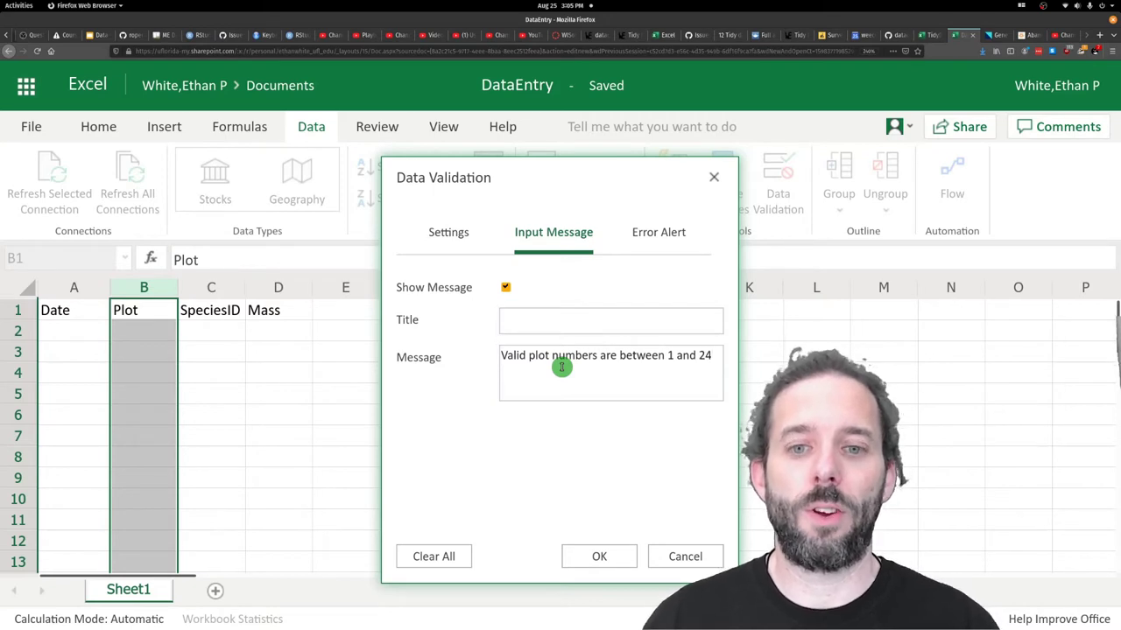
click(646, 236)
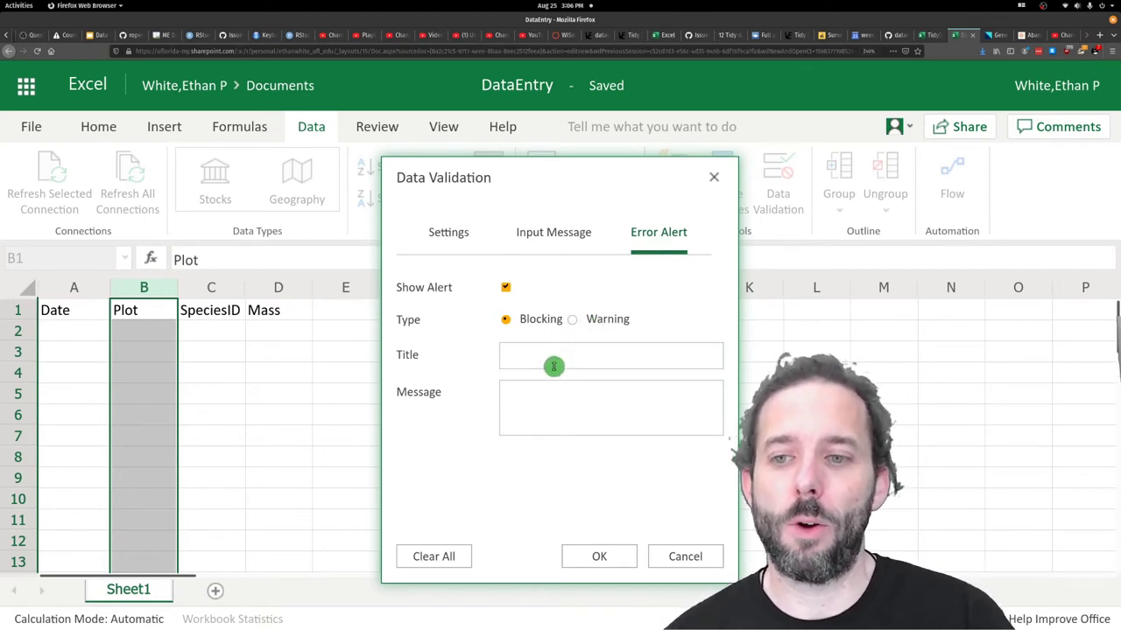
Set the error message 'Plot IDs can only be numbers 1-24' and apply the Plot rule
click(554, 396)
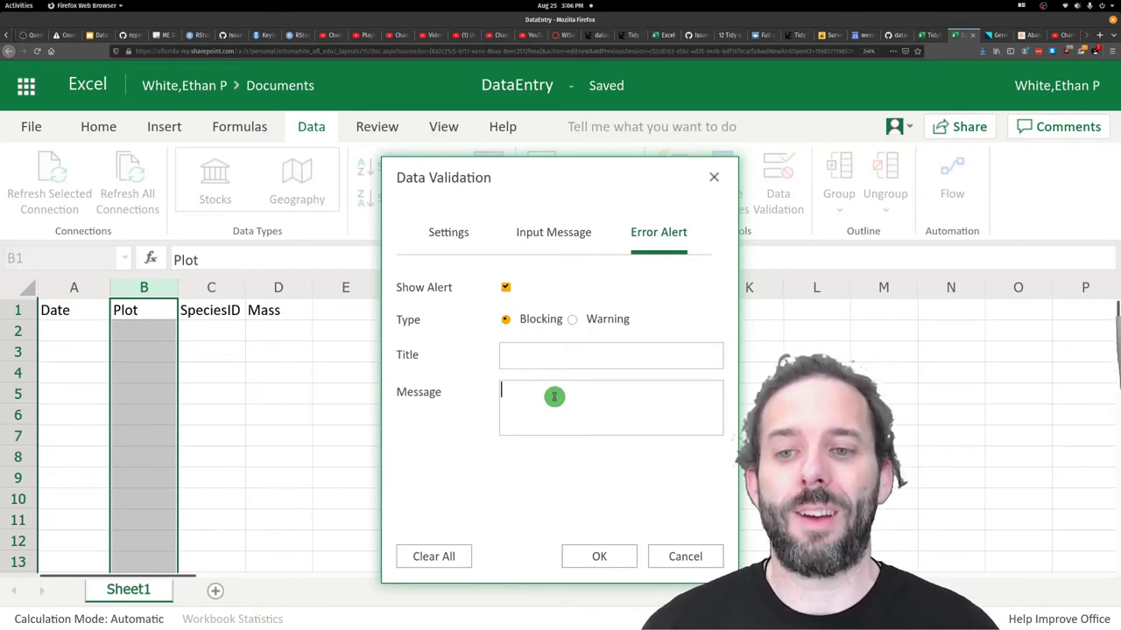
text(Plot ID)
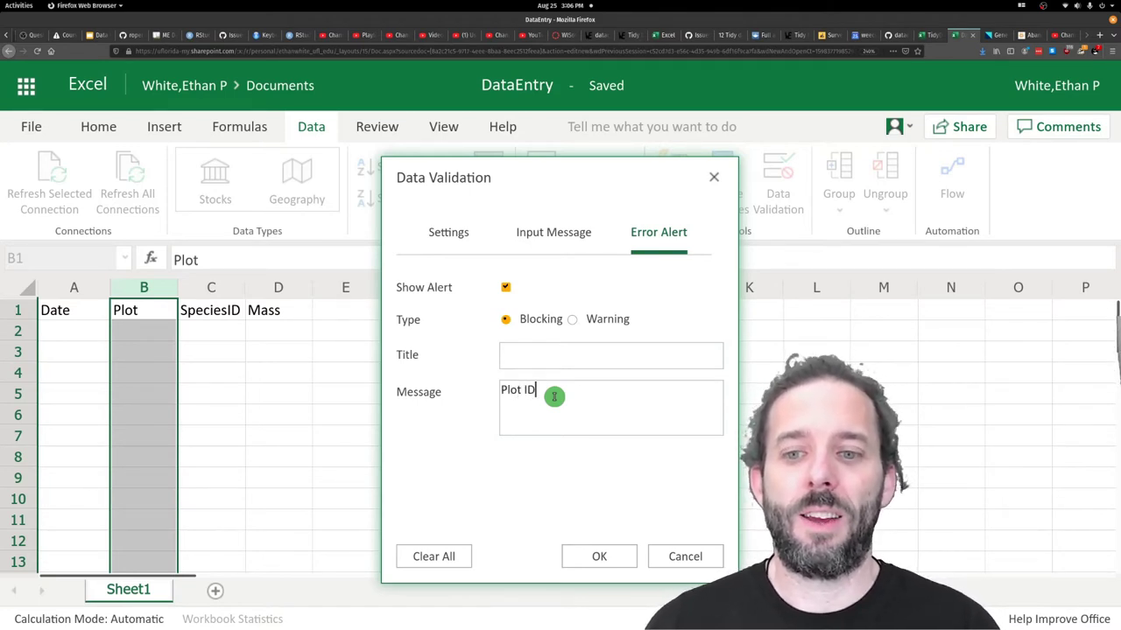
text(s can only bet)
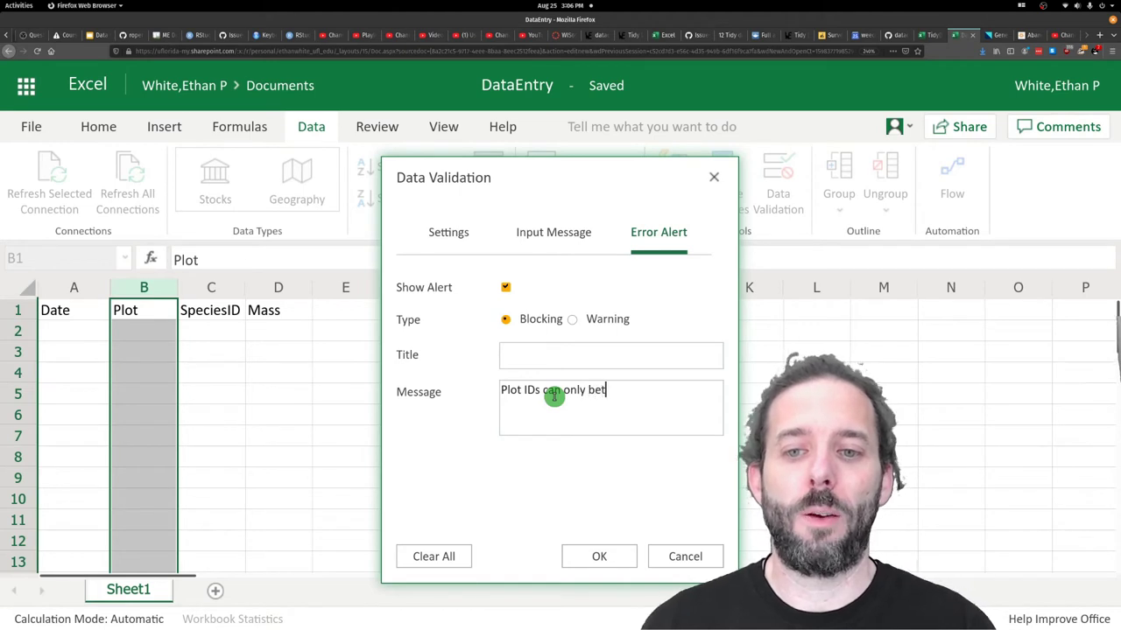
key(BackSpace)
text(numbers 1-24)
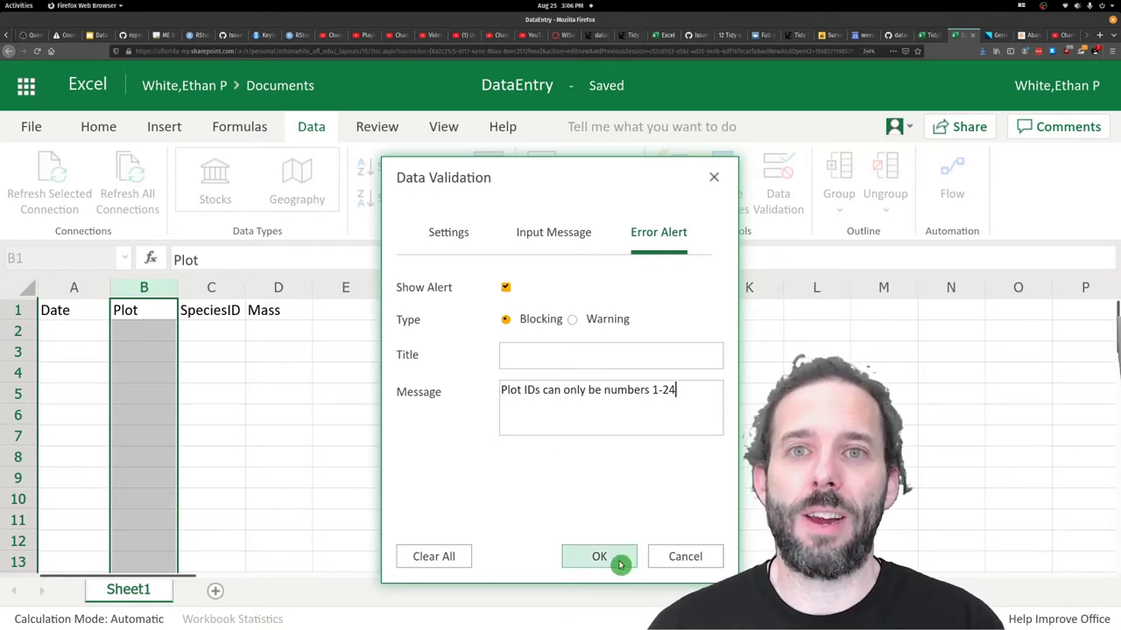
click(619, 561)
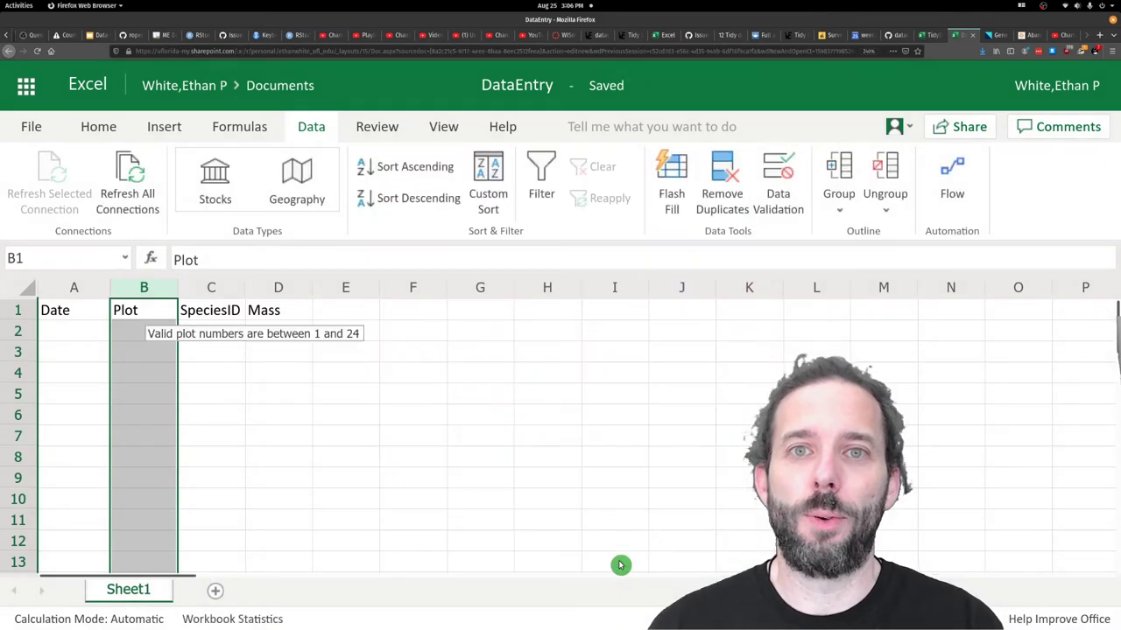
Enter the test plot numbers 1, 2 and 24 in cells B2 to B4
click(141, 338)
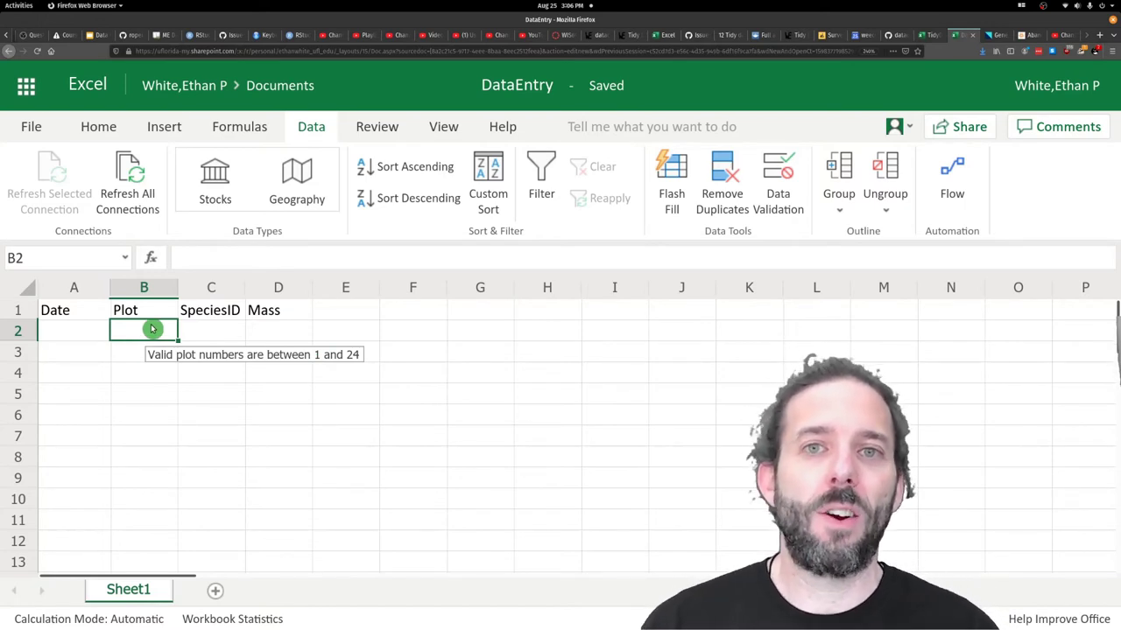
text(1)
key(Return)
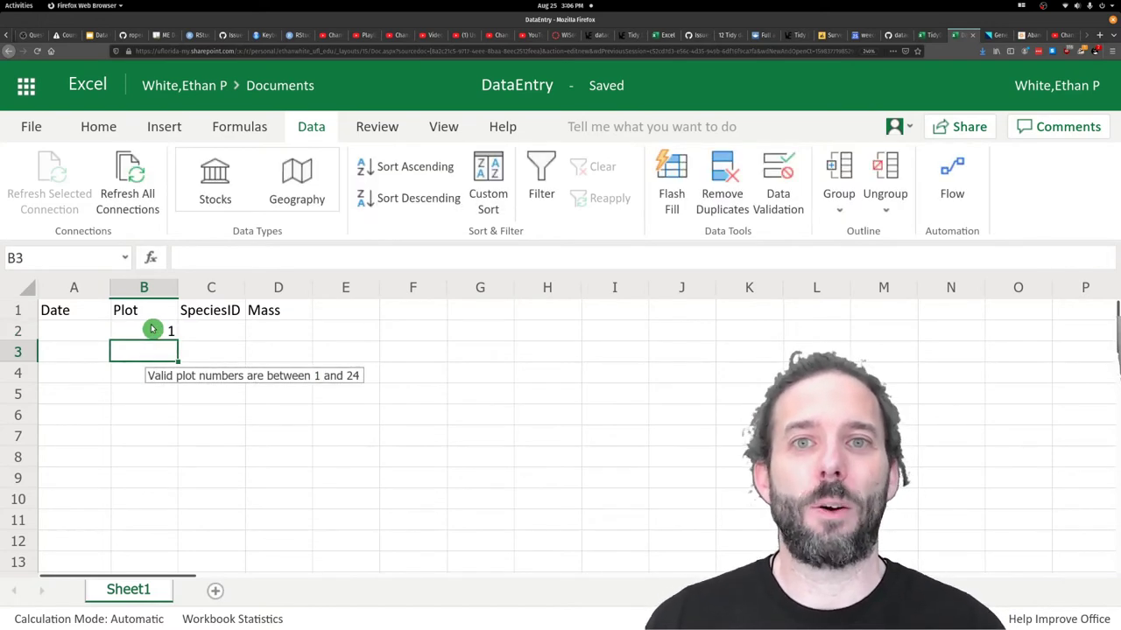
text(2)
key(Return)
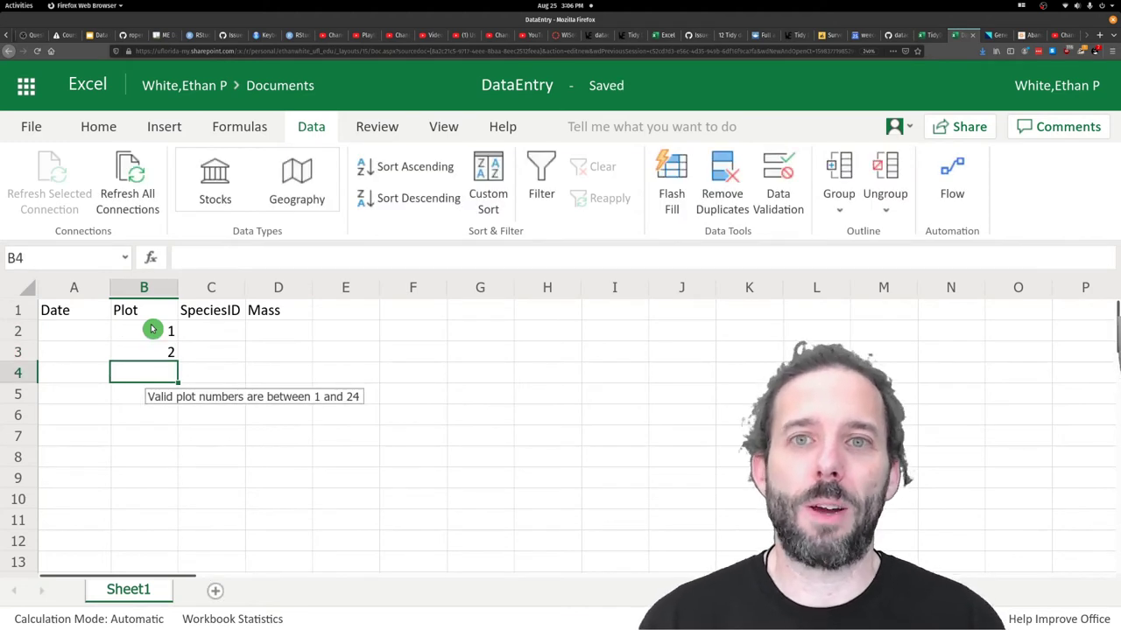
text(24)
key(Return)
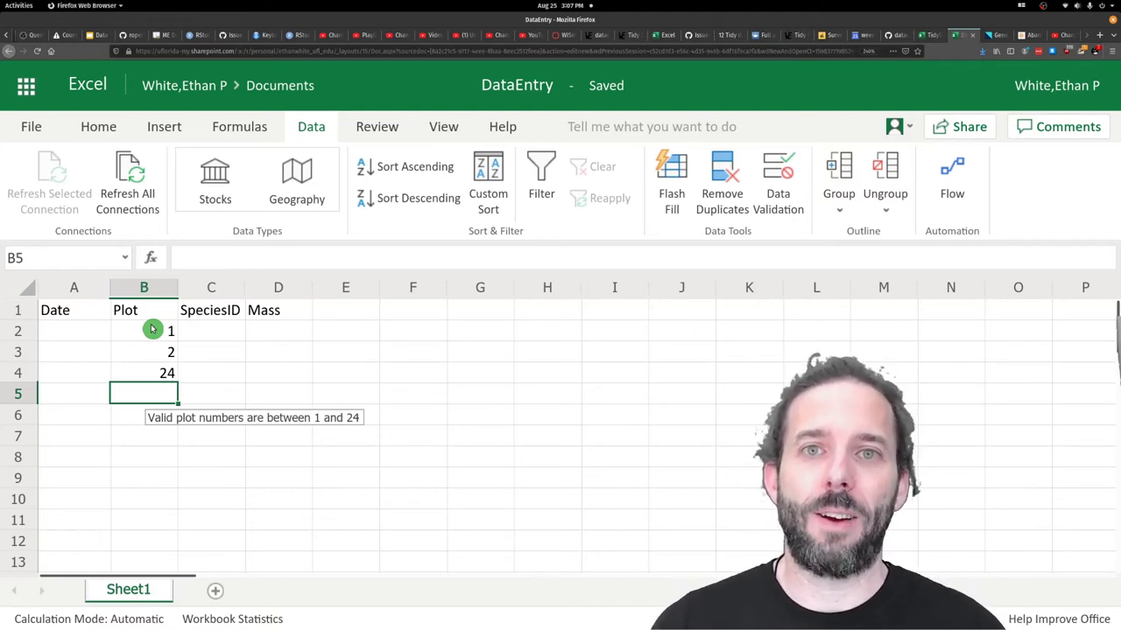
Enter 22 in B5 after the out-of-range value 222 is rejected
text(22)
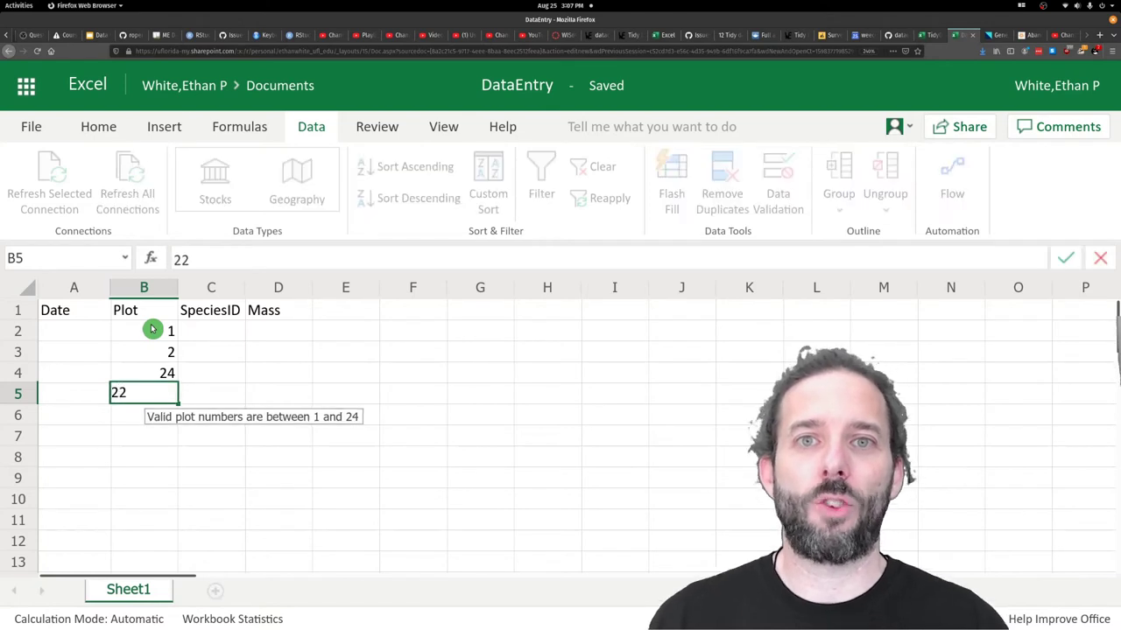
text(2)
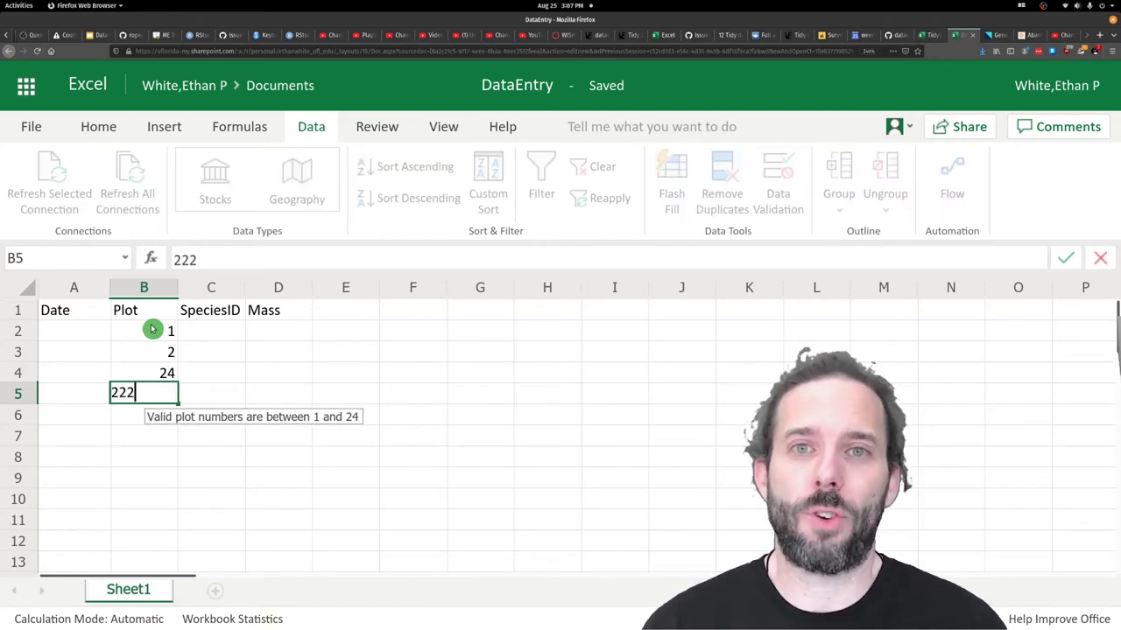
key(Return)
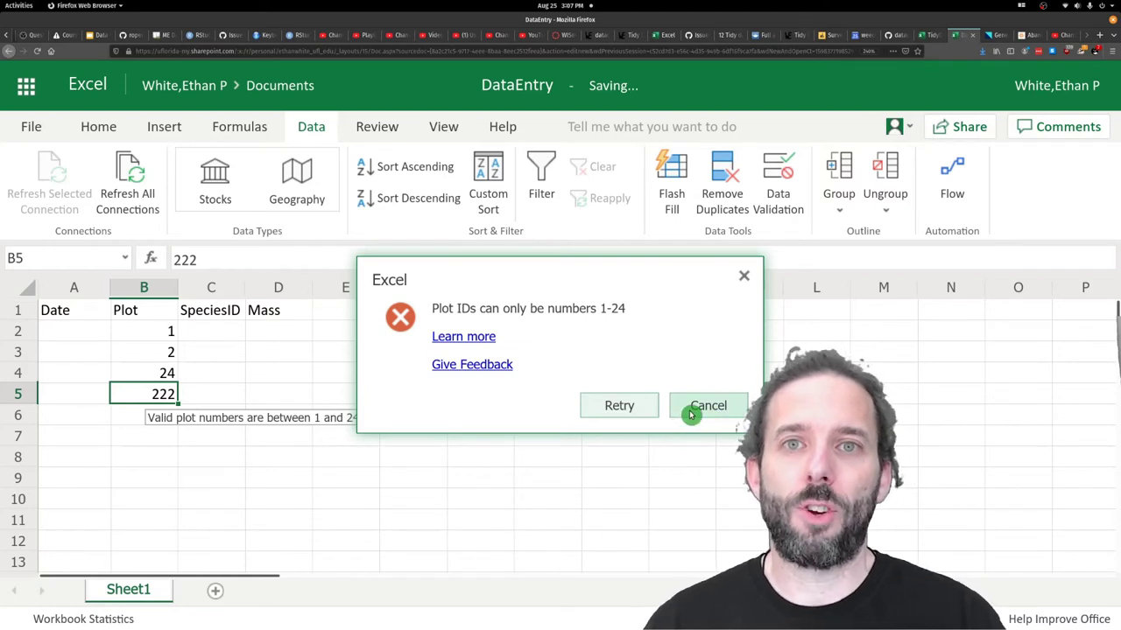
click(618, 406)
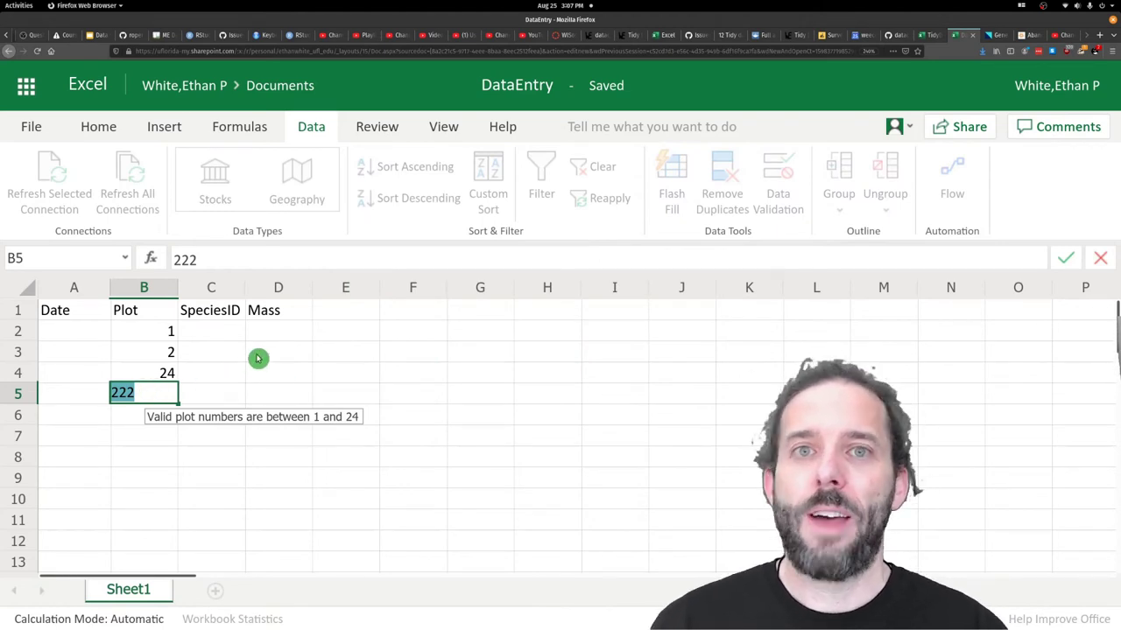
text(22)
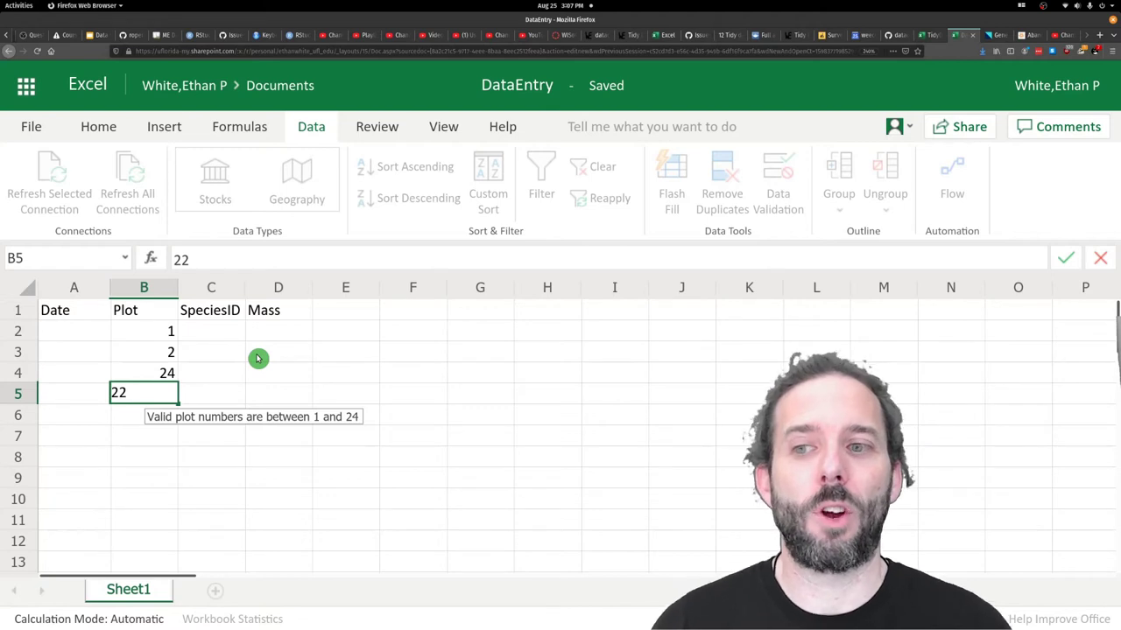
key(Return)
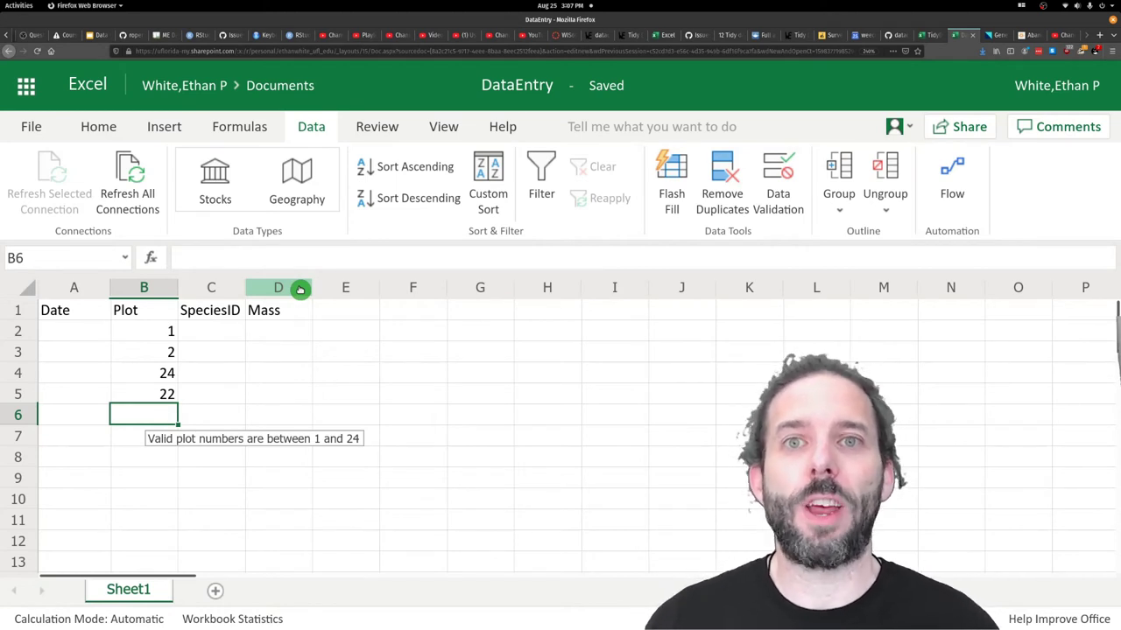
Restrict column D (Mass) to decimal values between 0 and 300
click(299, 290)
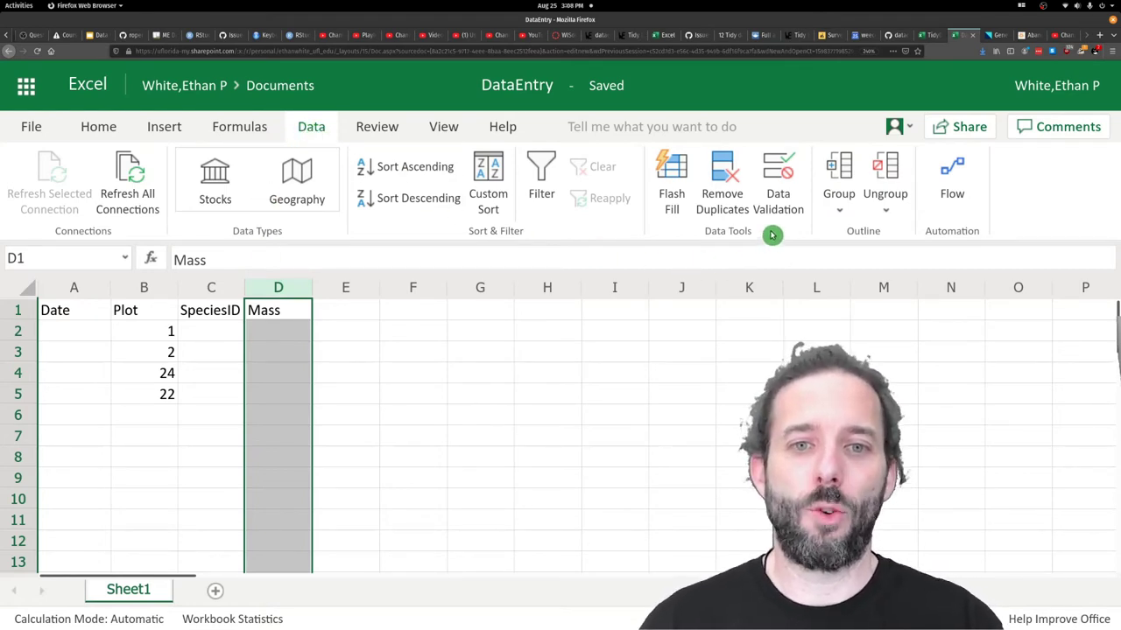
click(780, 182)
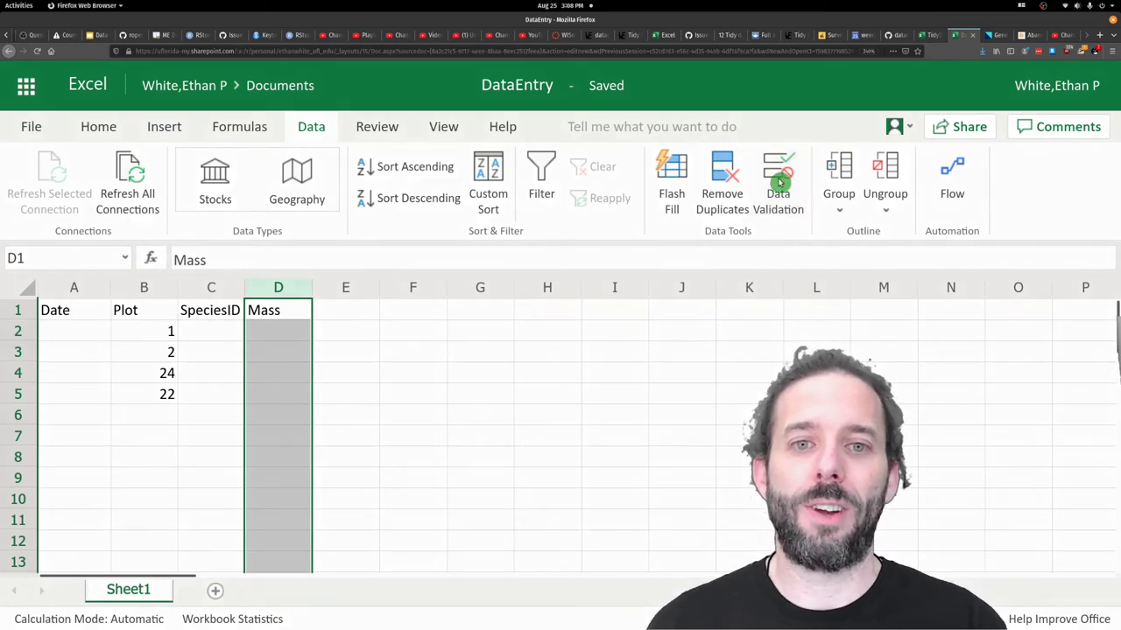
click(701, 292)
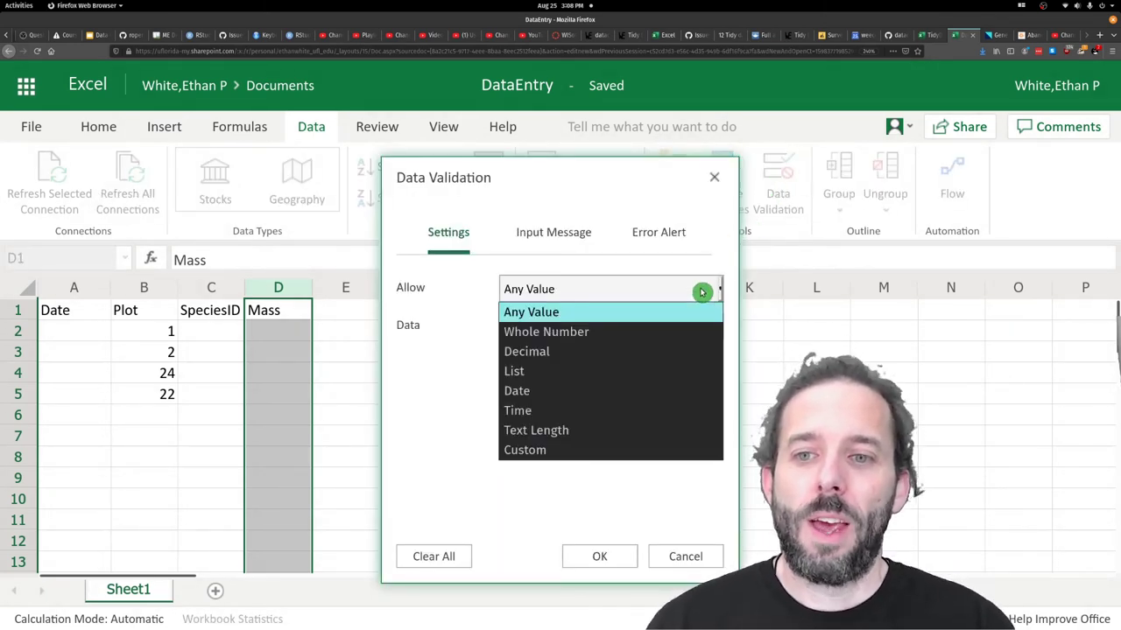
click(578, 351)
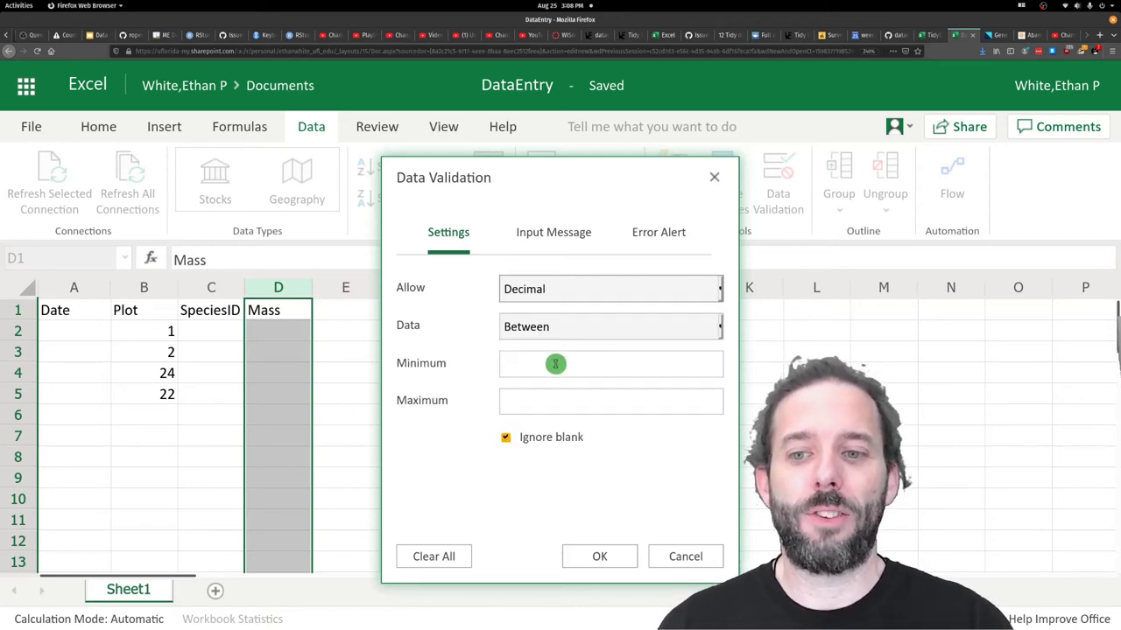
click(551, 359)
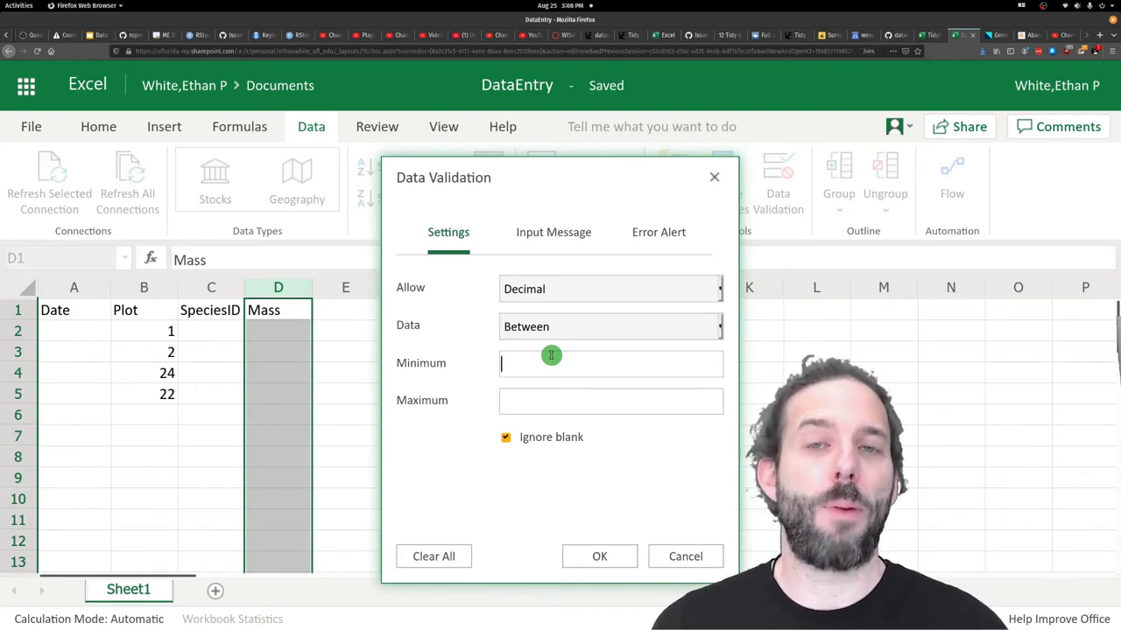
text(0)
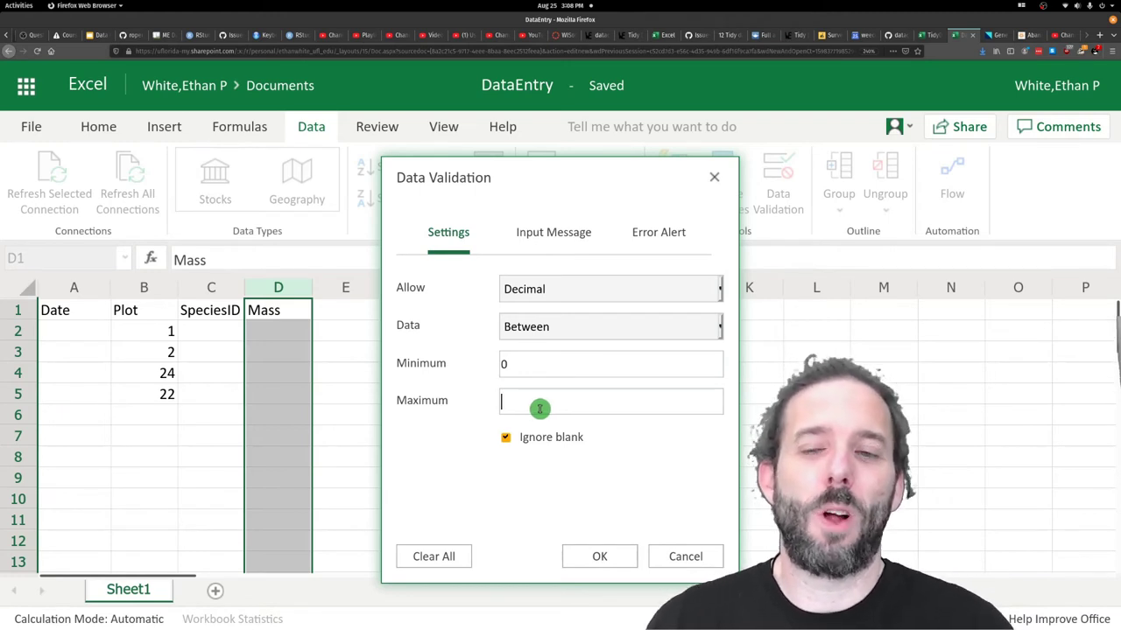
text(300)
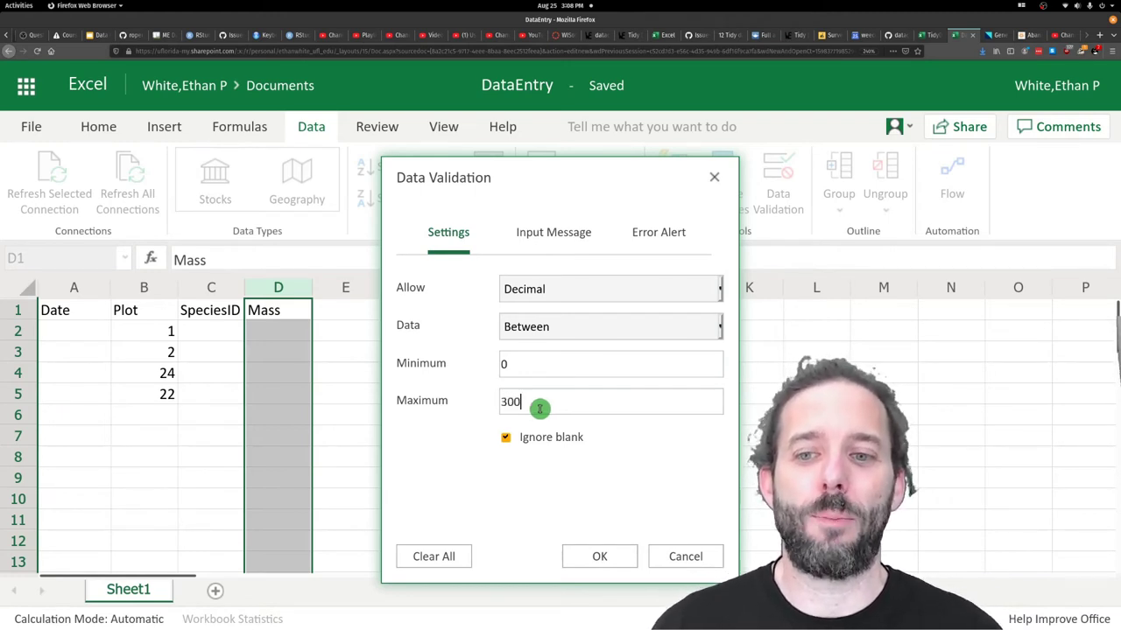
click(601, 557)
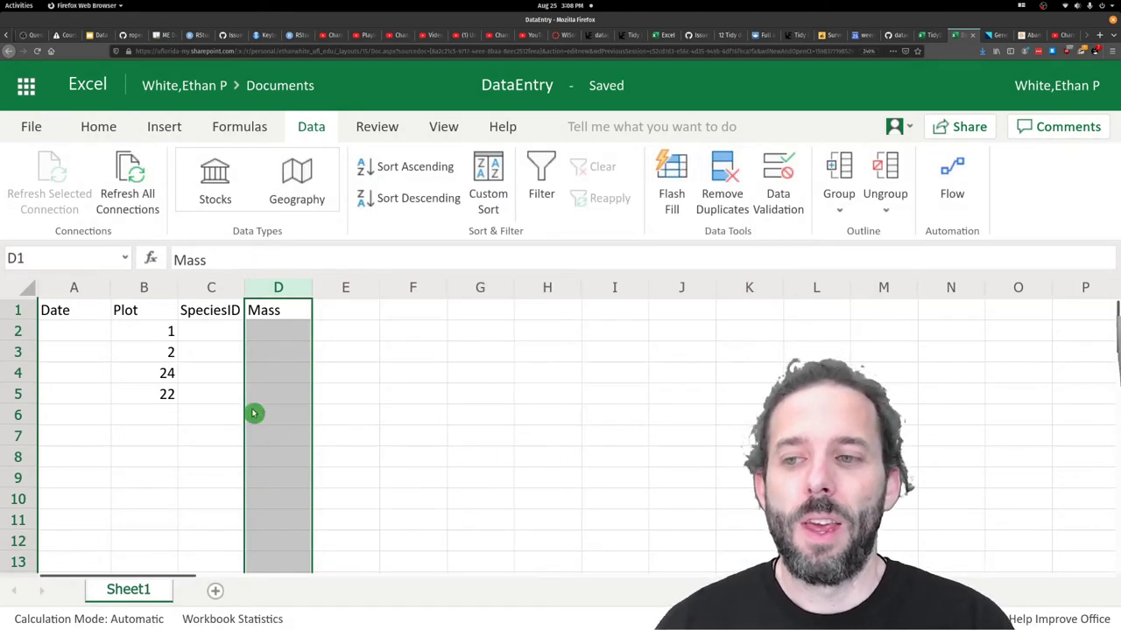
Enter the test mass 220.1 in cell D3
click(286, 352)
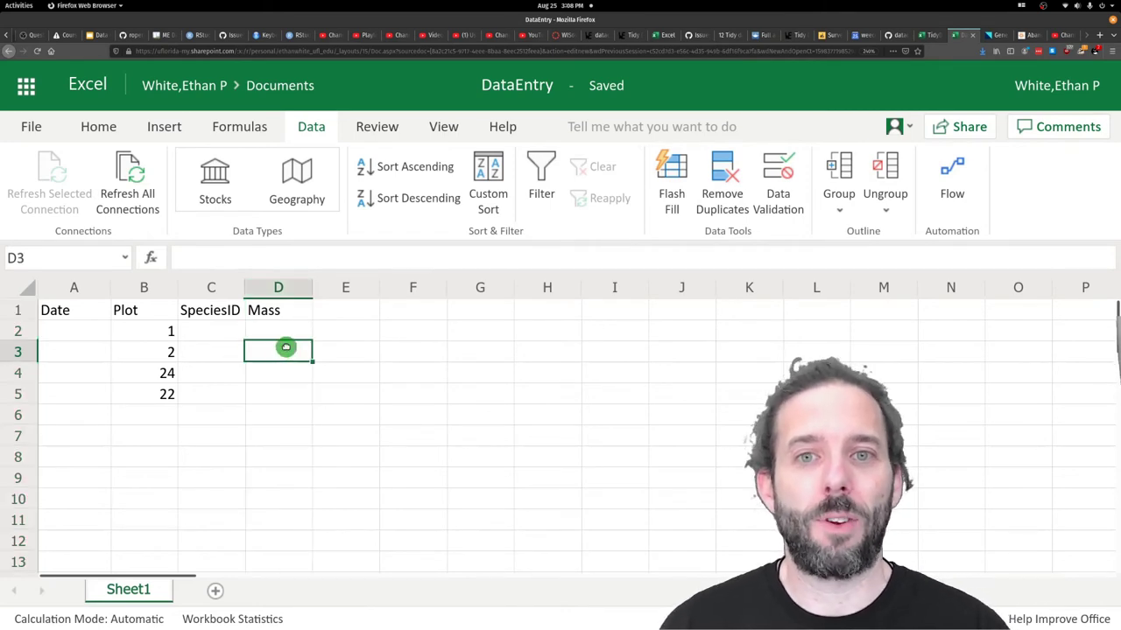
text(220.1)
key(Return)
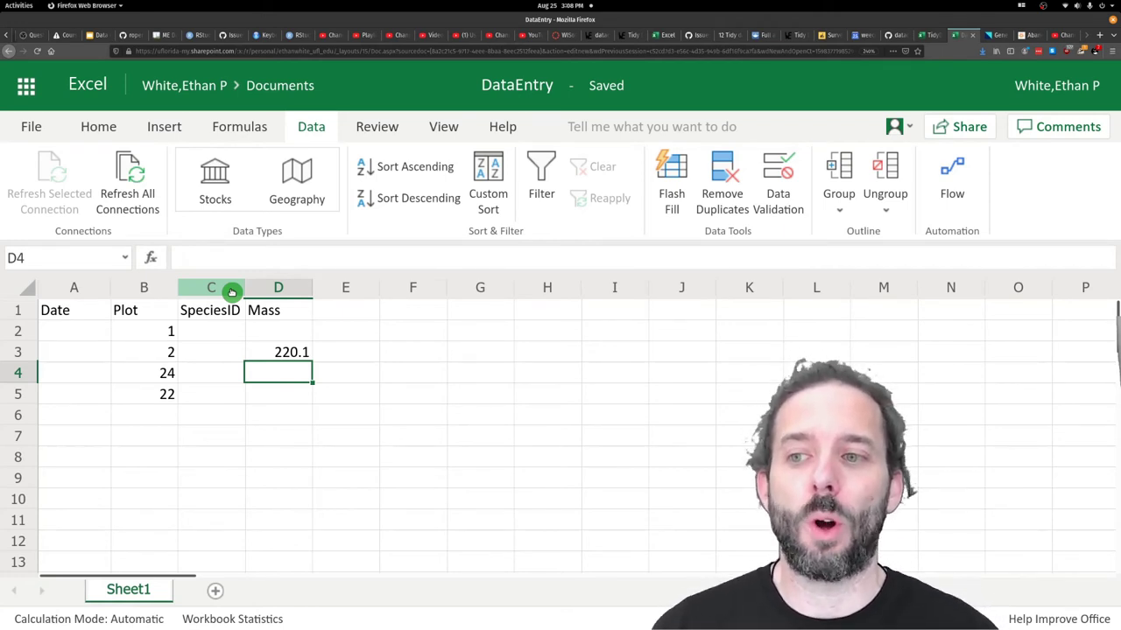
click(232, 293)
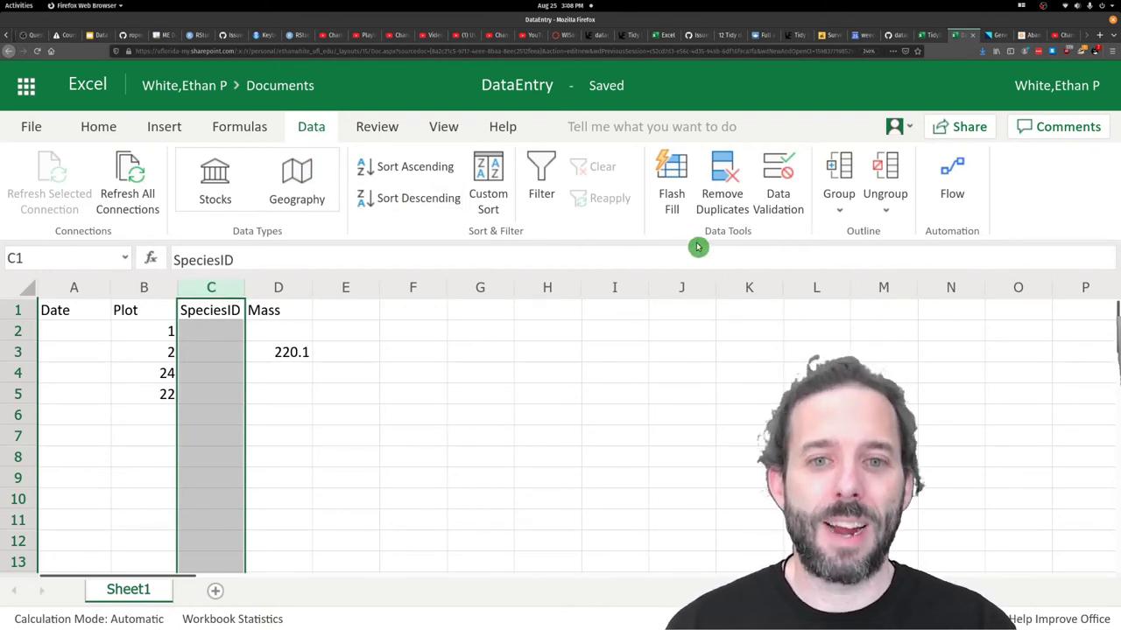
Make SpeciesID a validated list with the source dime, dior, disp, pepe, peme
click(779, 197)
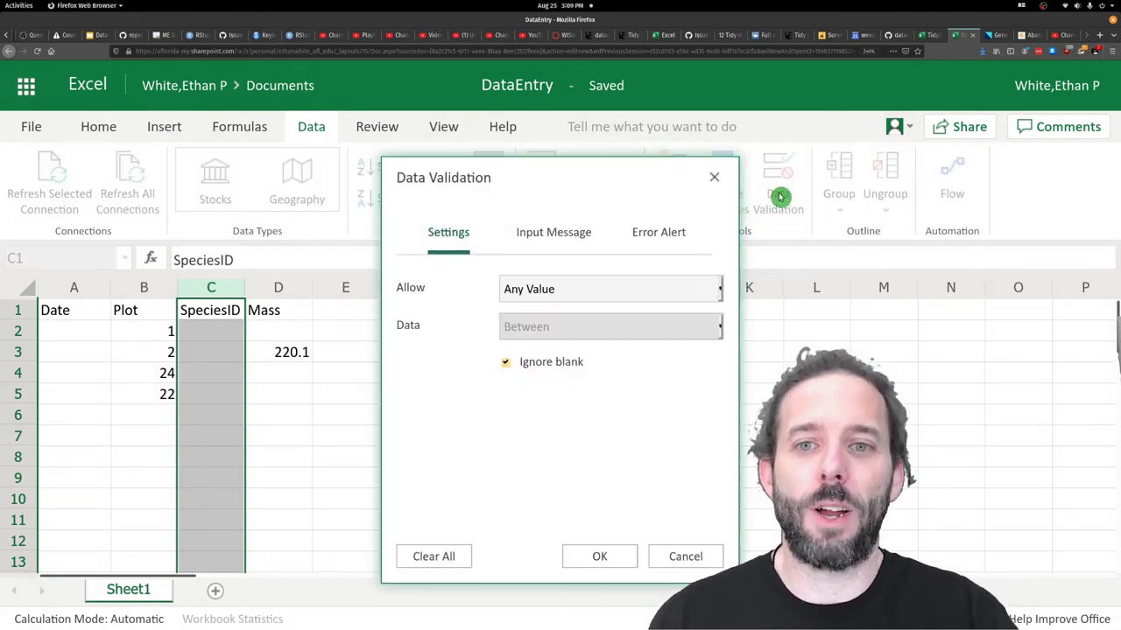
click(690, 294)
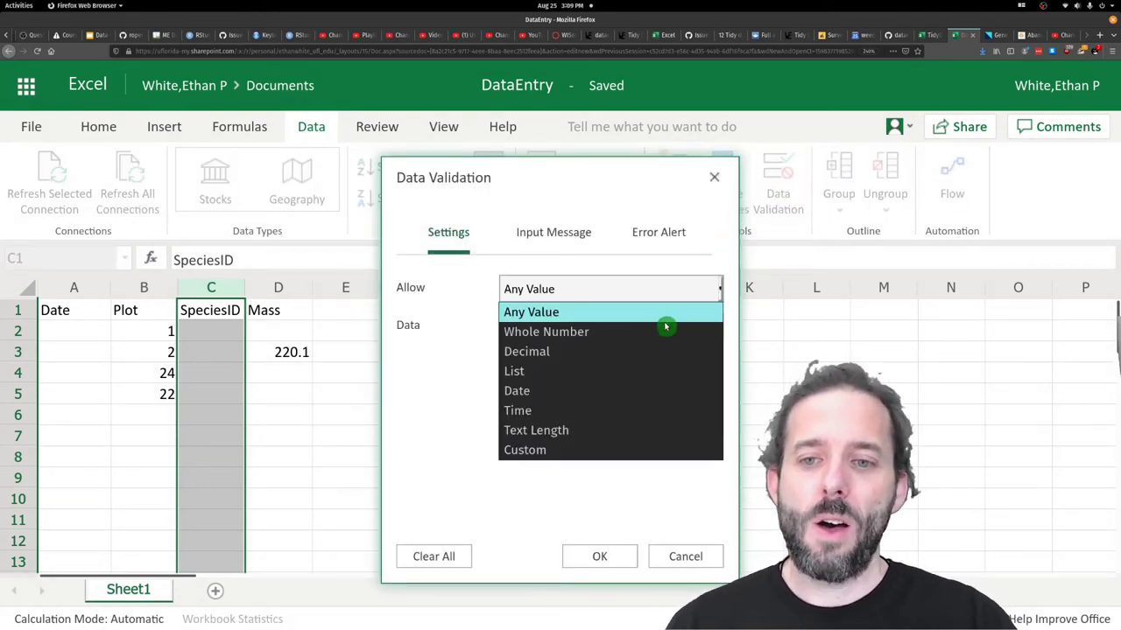
click(590, 374)
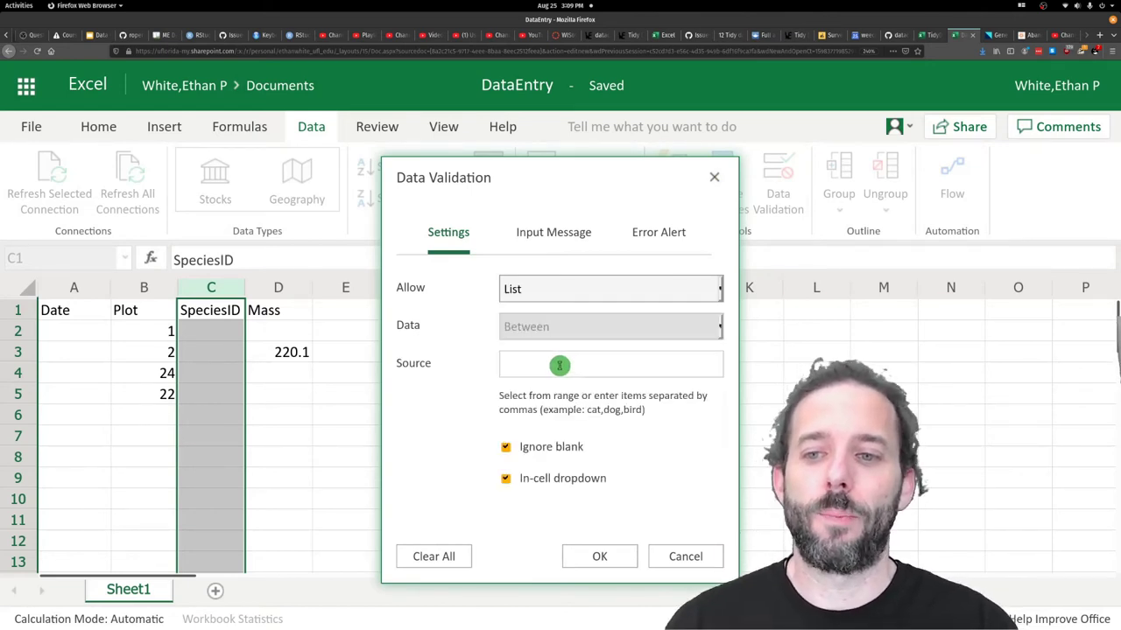
click(559, 365)
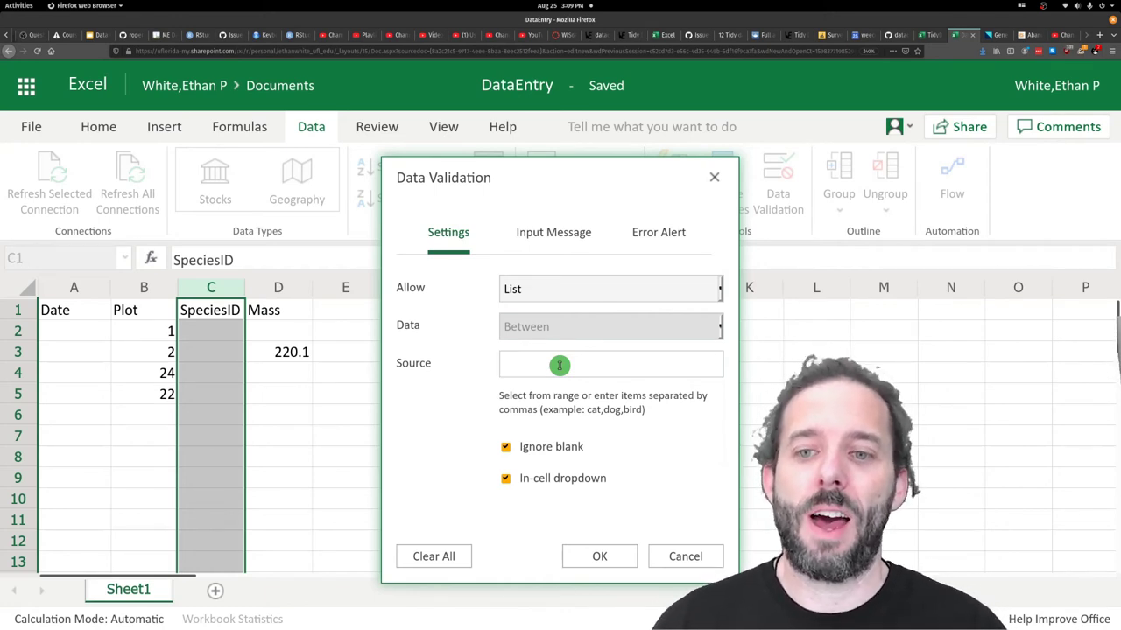
text(dime)
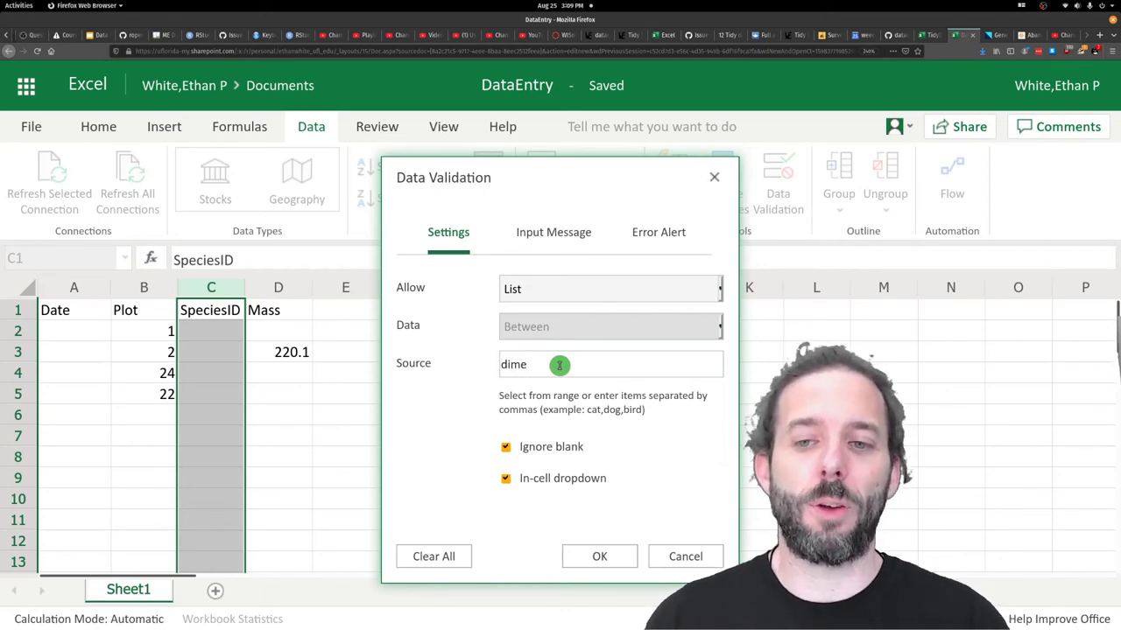
text(, d)
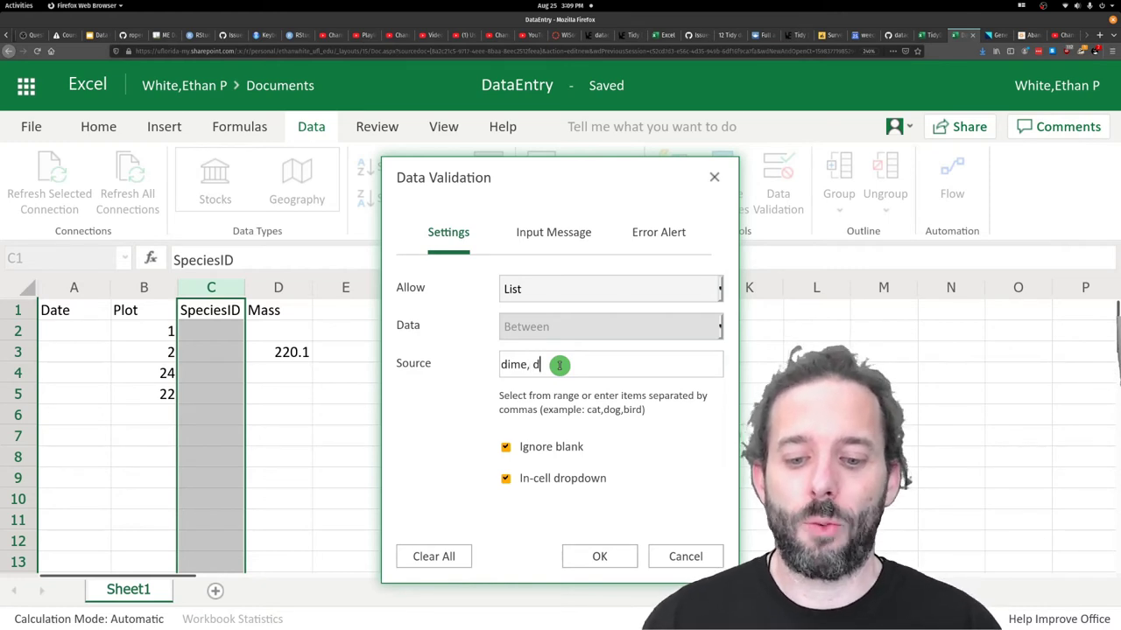
text(ior, gi)
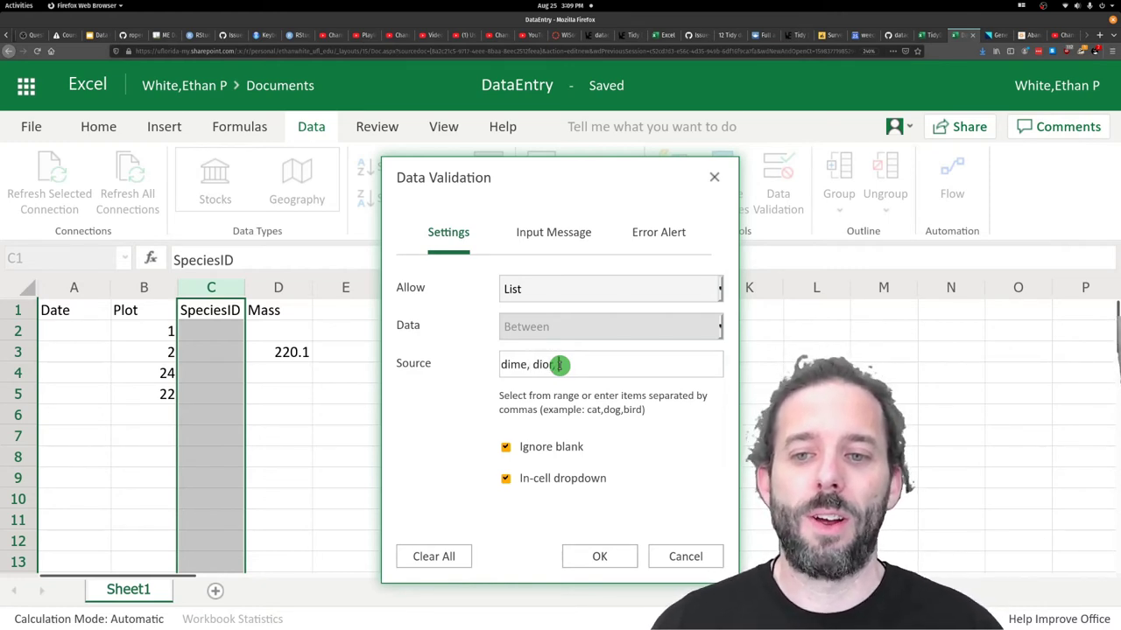
text(sp, pepe)
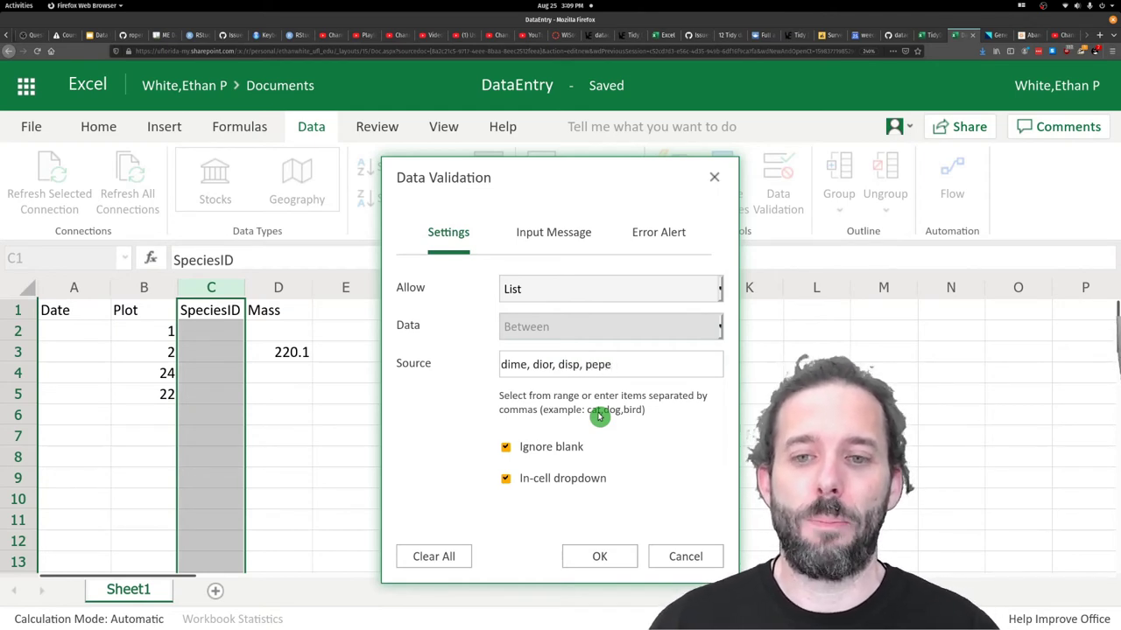
text(, peme)
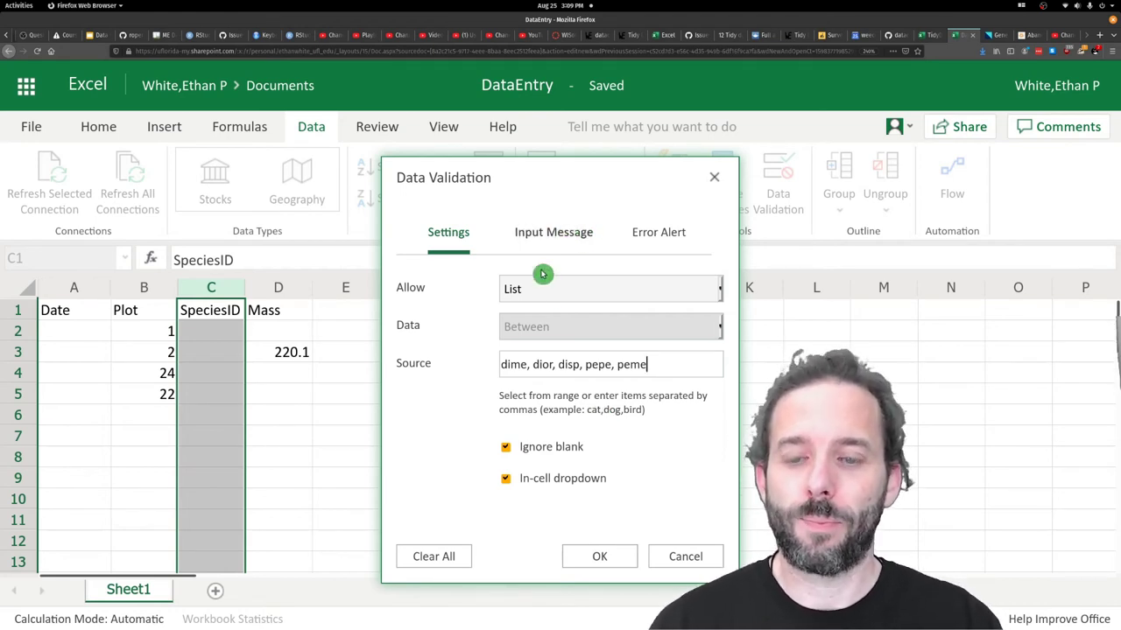
click(604, 558)
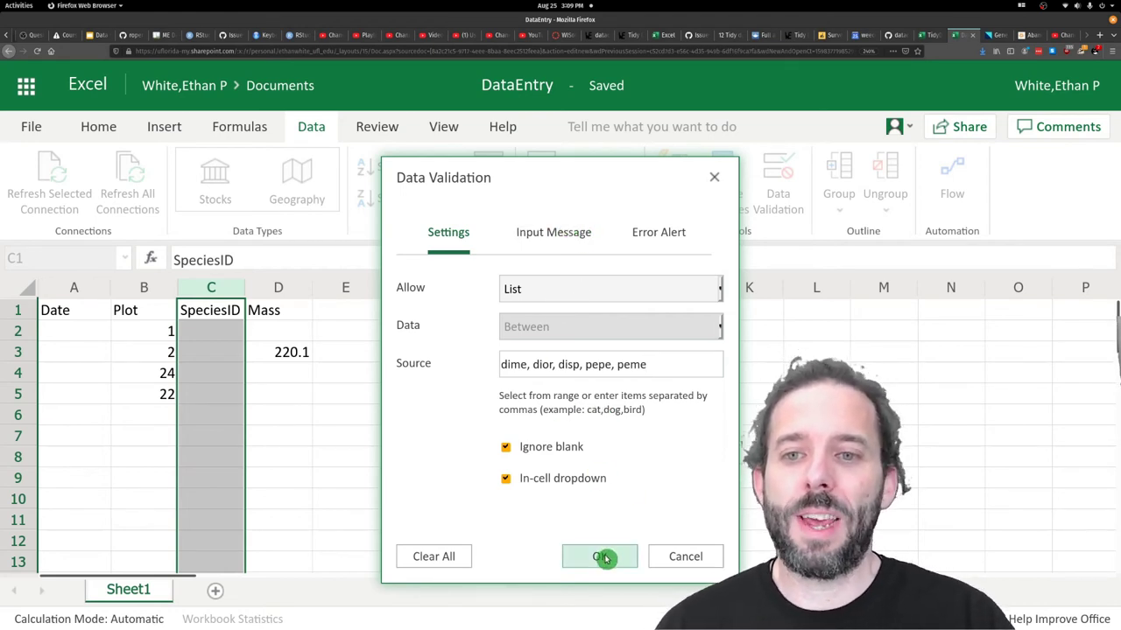
Enter the species code dime in cell C2
click(225, 329)
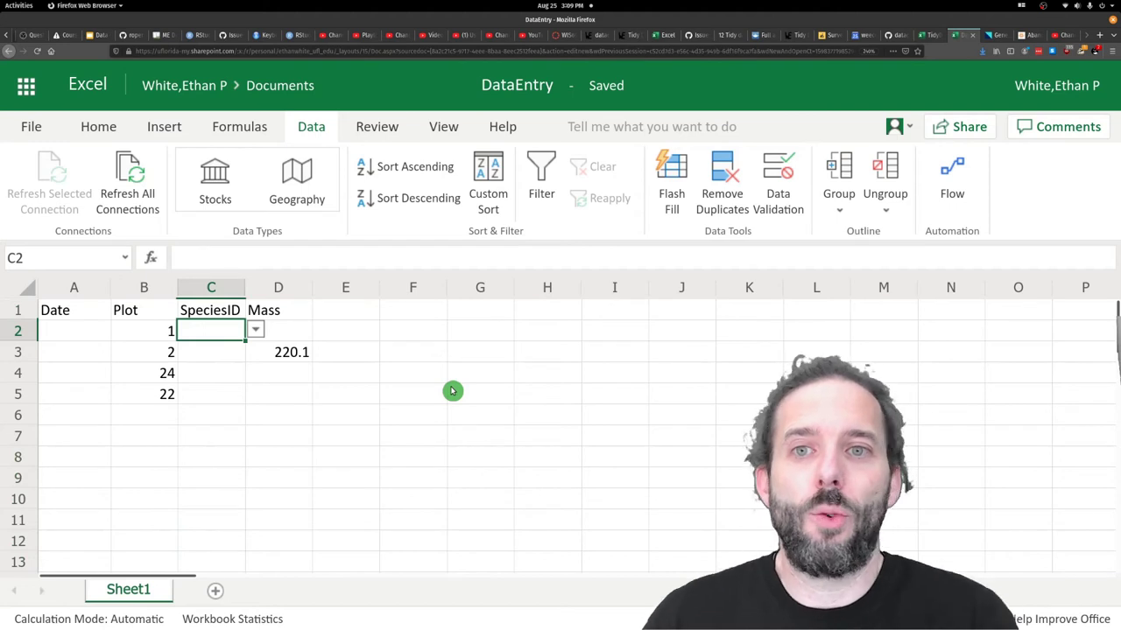
text(d)
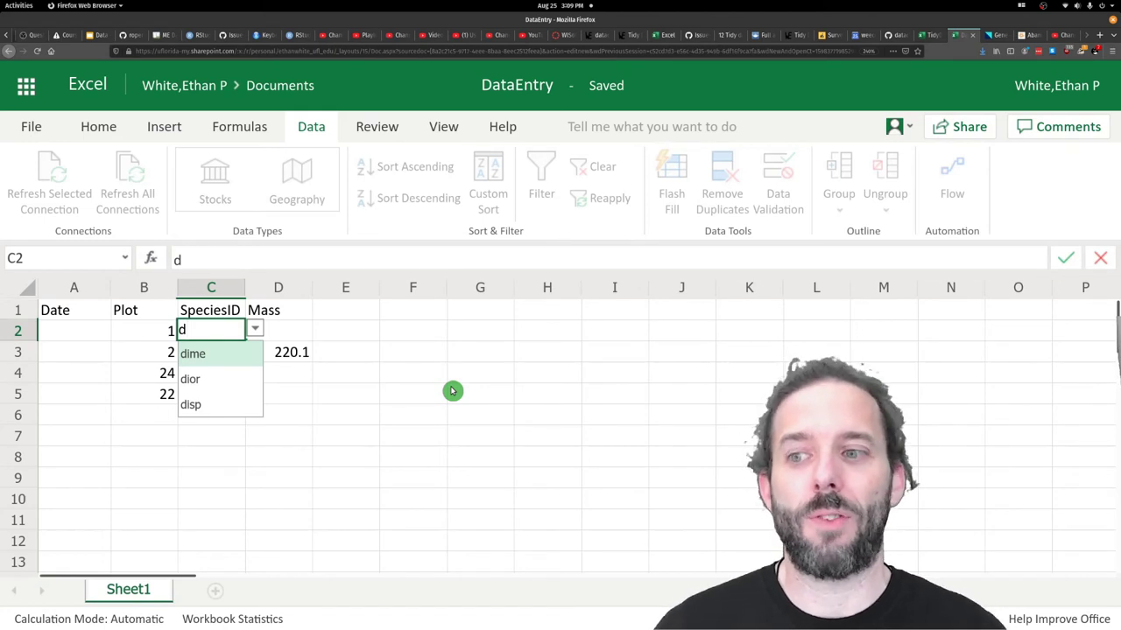
text(ime)
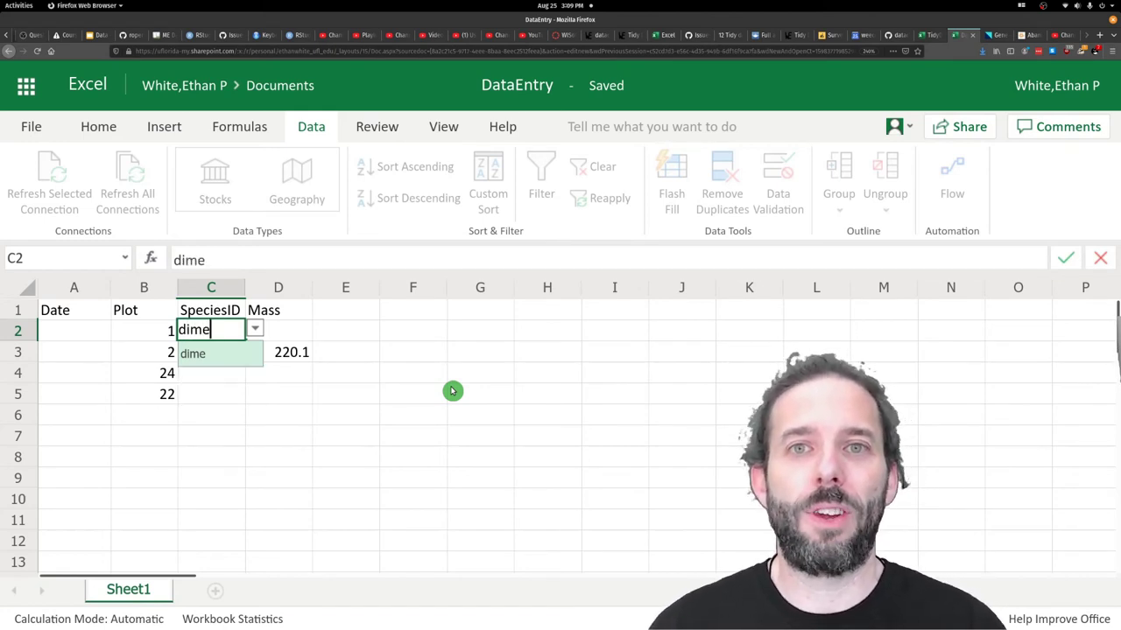
key(Return)
Correct the rejected species entry diss in C3 to disp
key(Return)
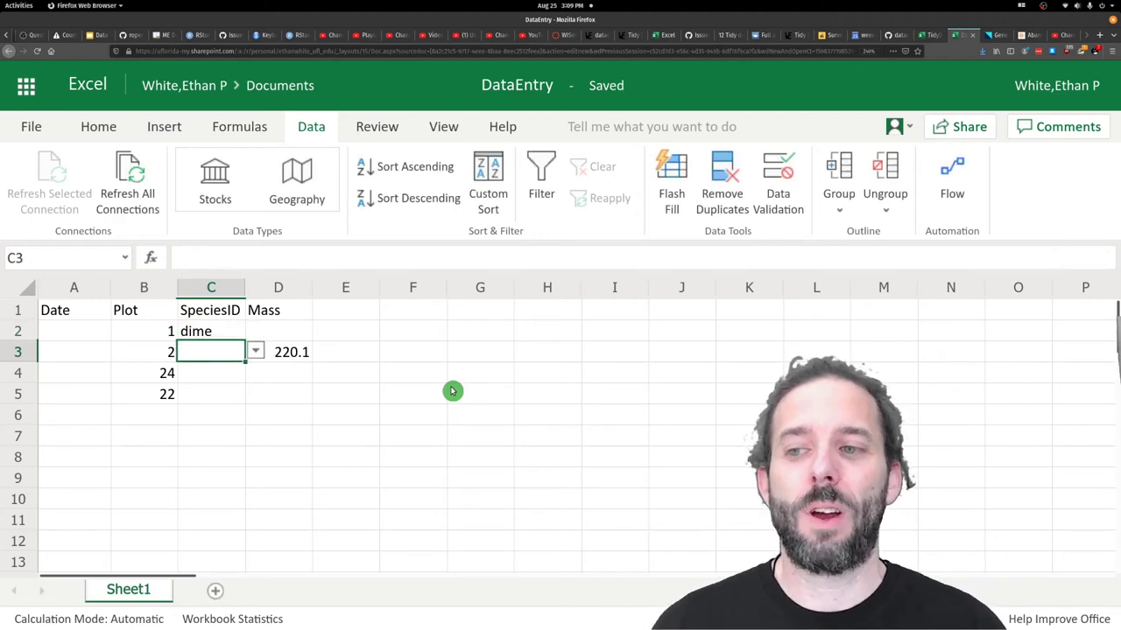
text(di)
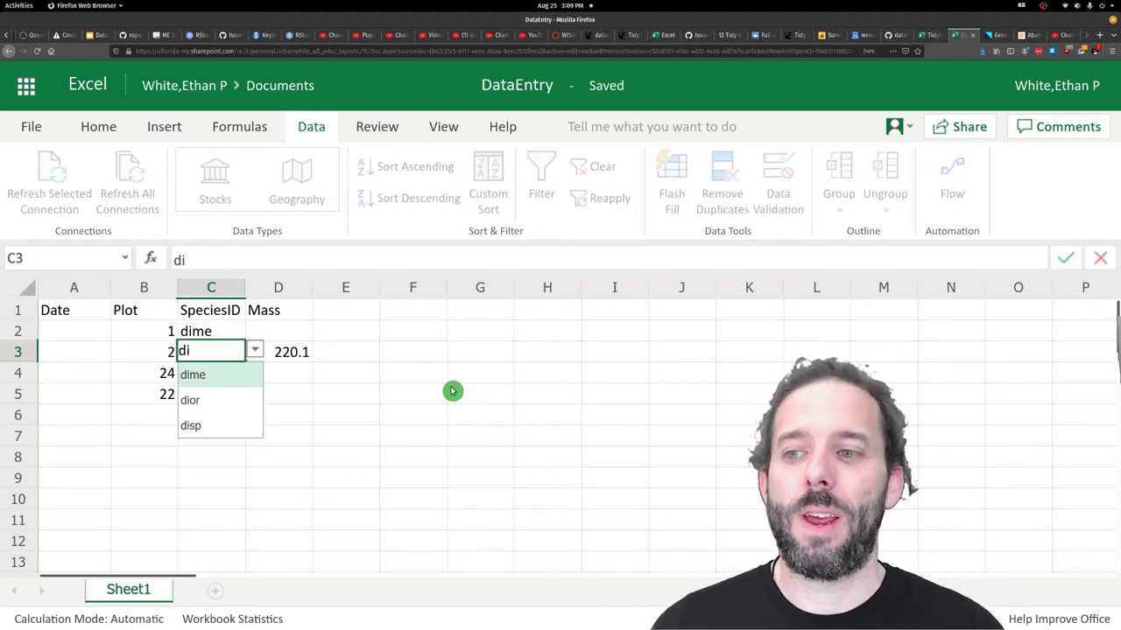
text(ss)
key(Return)
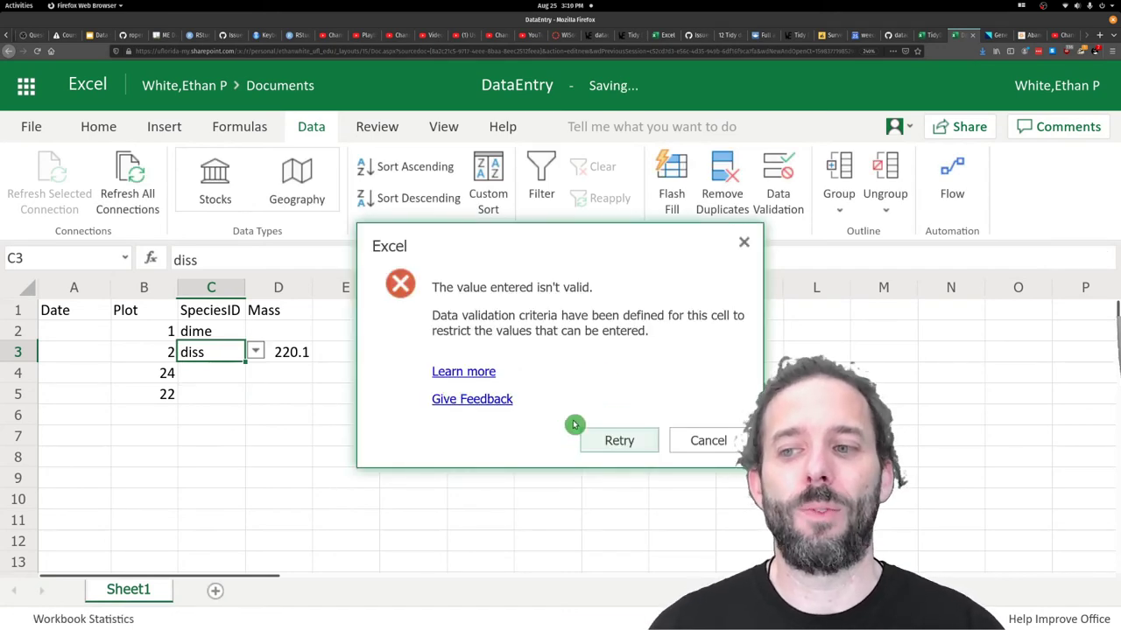
click(625, 442)
key(BackSpace)
text(e)
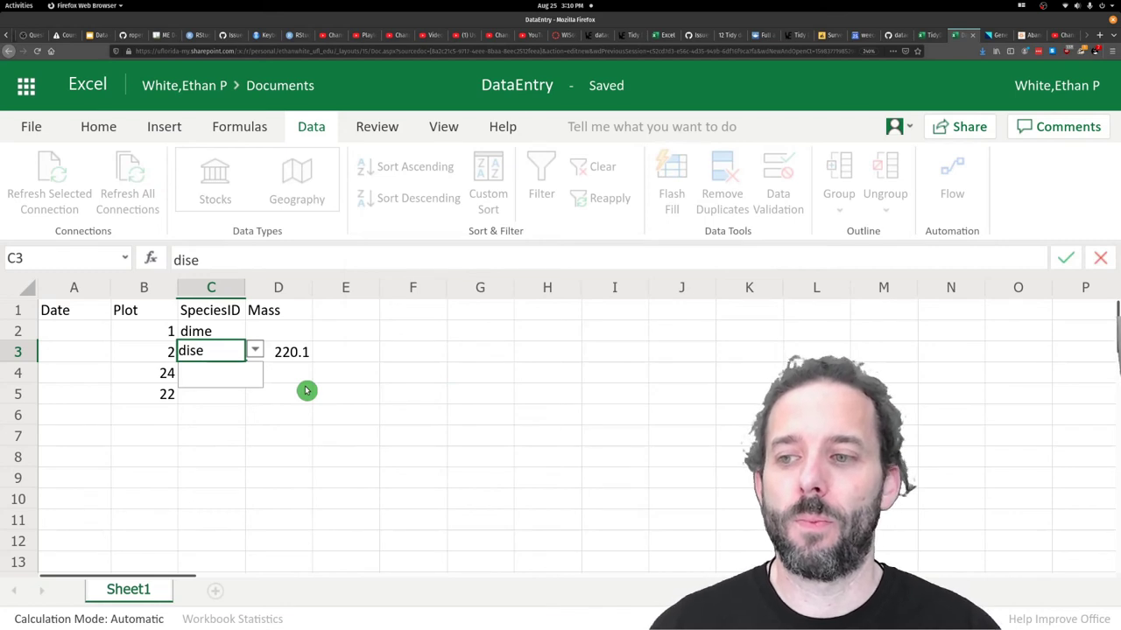
key(BackSpace)
text(p)
key(ctrl+Return)
click(235, 378)
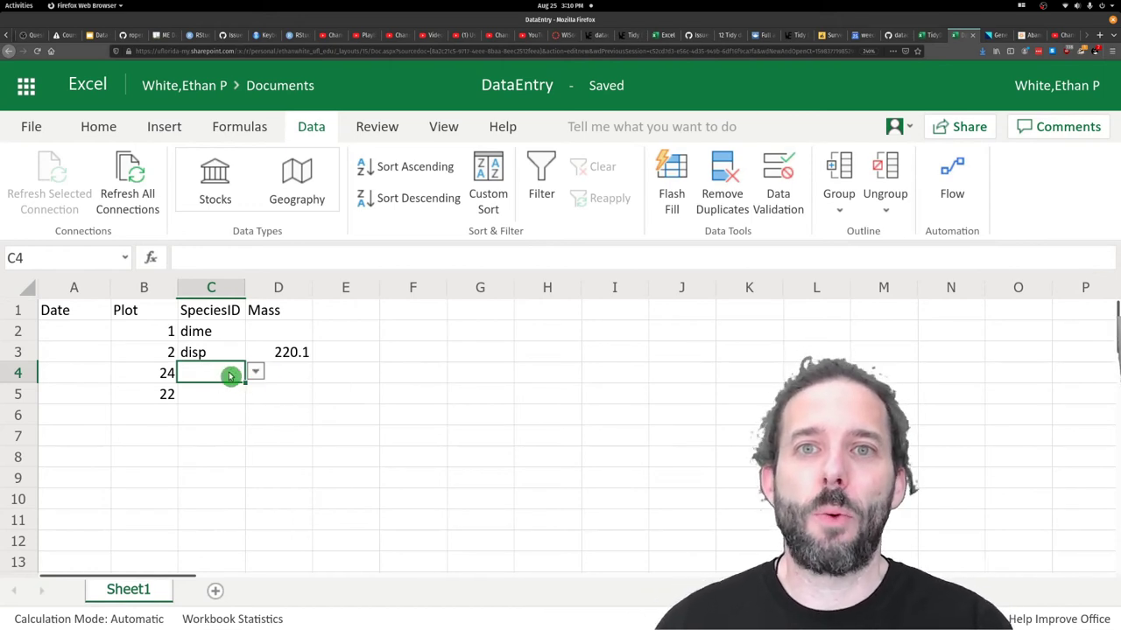
Pick pepe from the SpeciesID dropdown list for cell C4
click(255, 373)
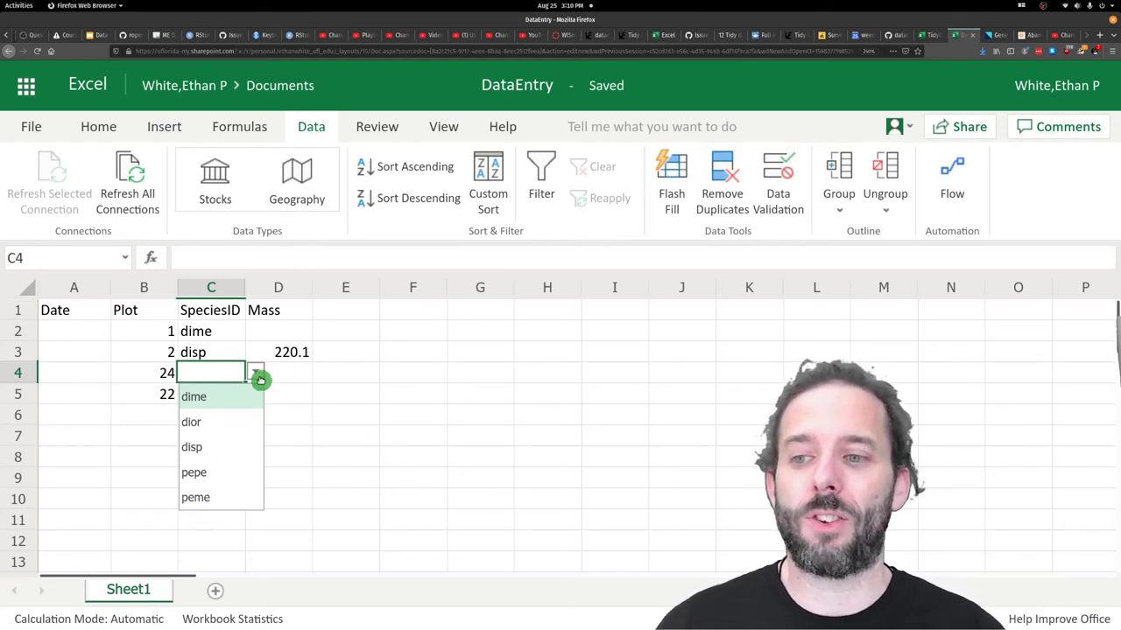
click(195, 477)
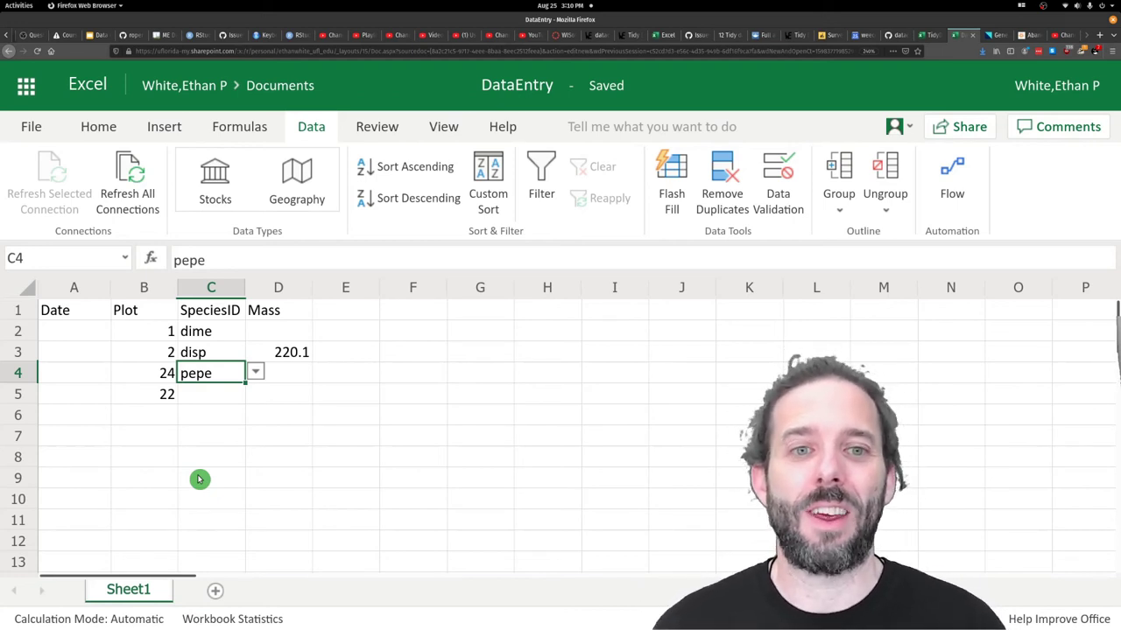
click(232, 413)
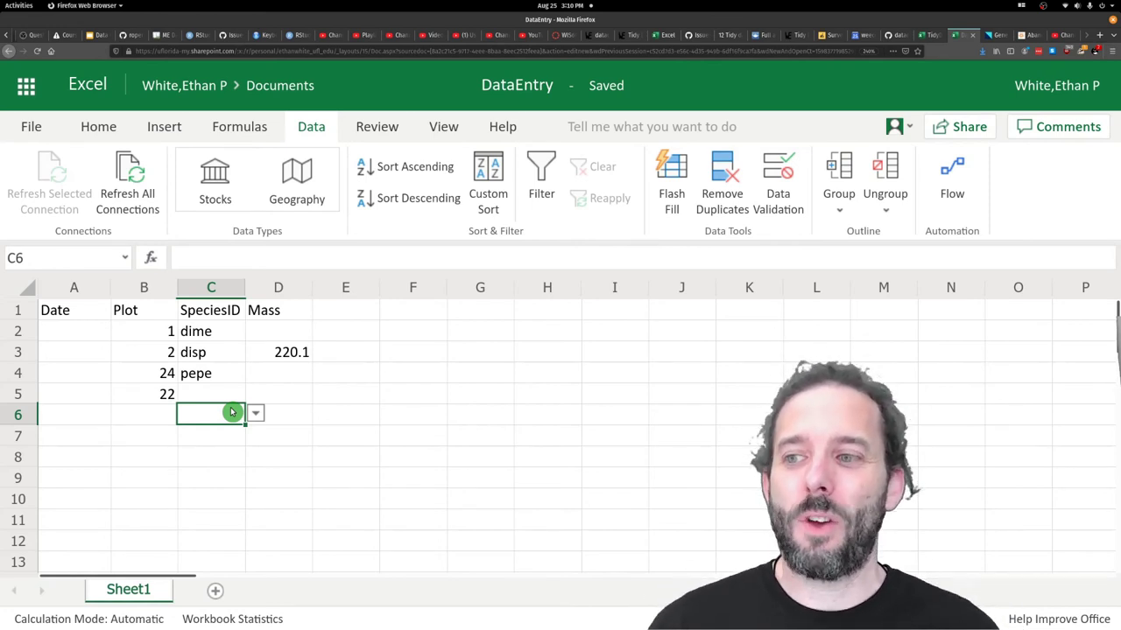
key(Up)
key(Up)
key(Up)
key(Left)
key(Up)
key(Left)
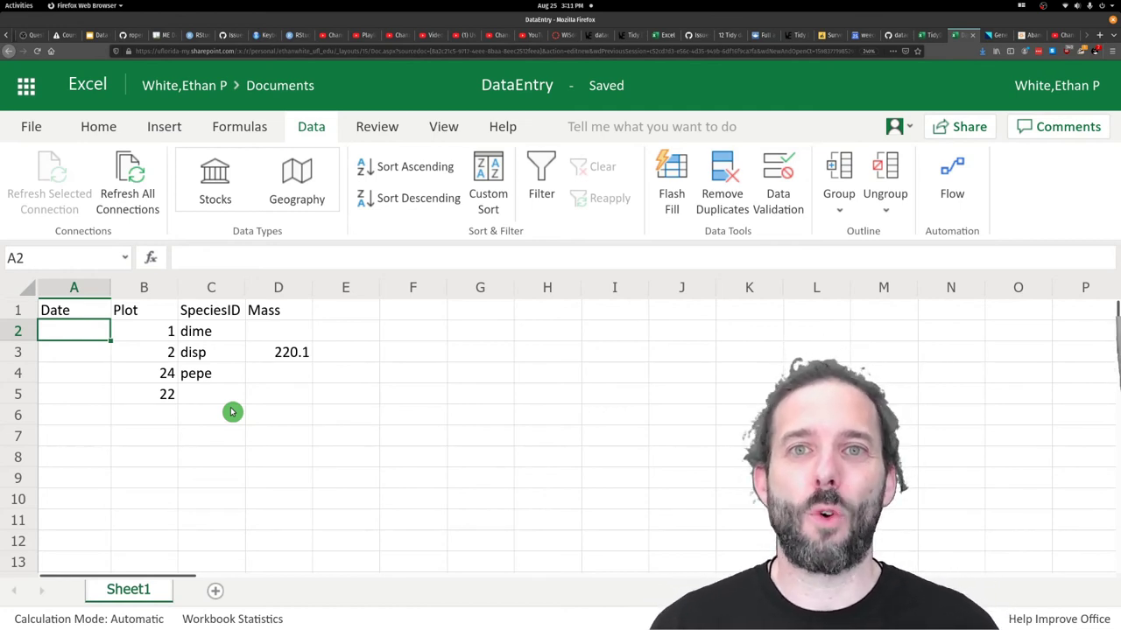
text(2020)
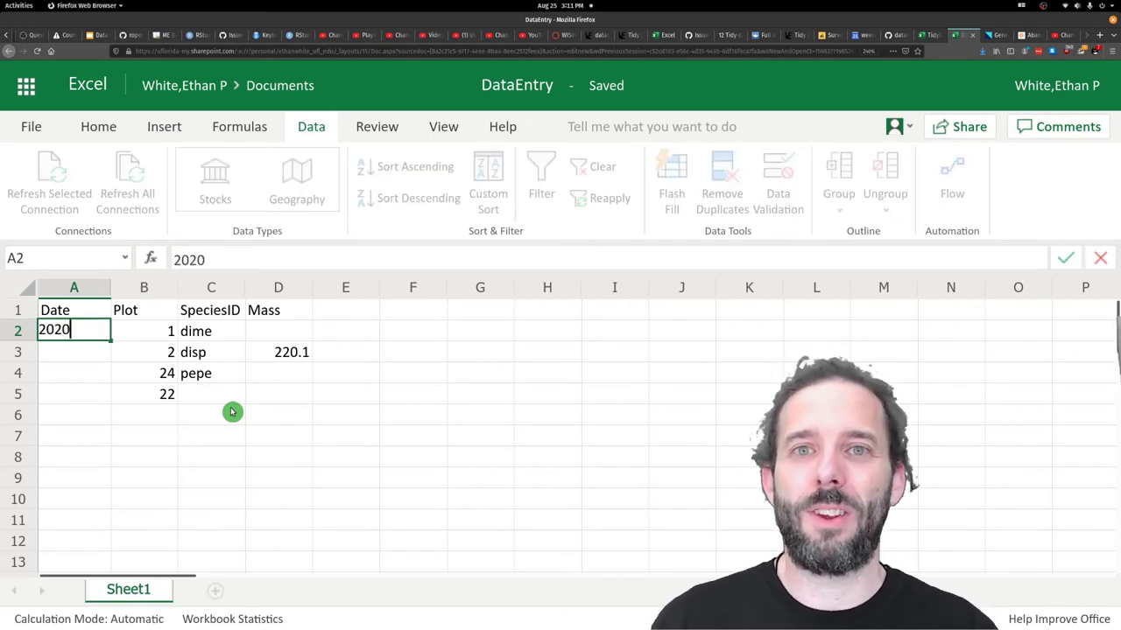
text(-02)
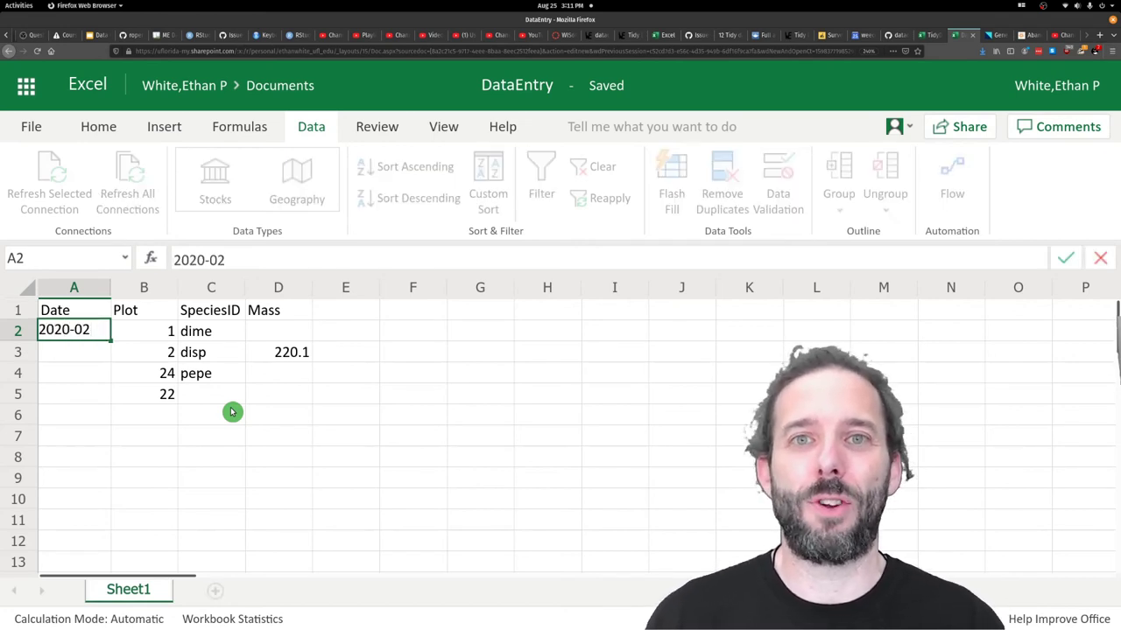
text(-26)
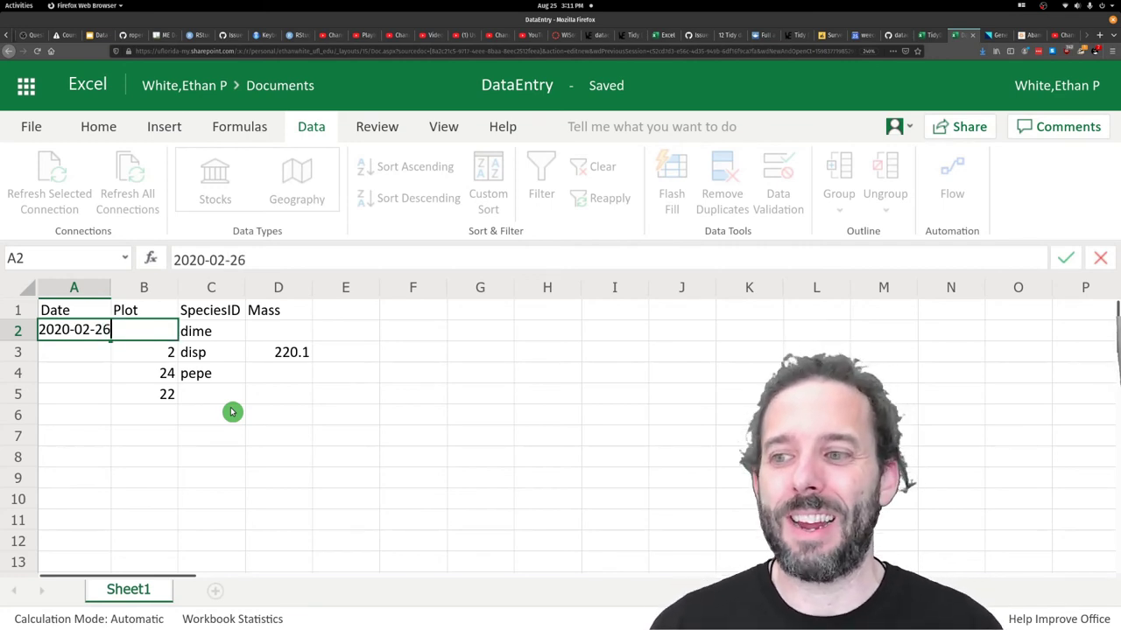
key(Return)
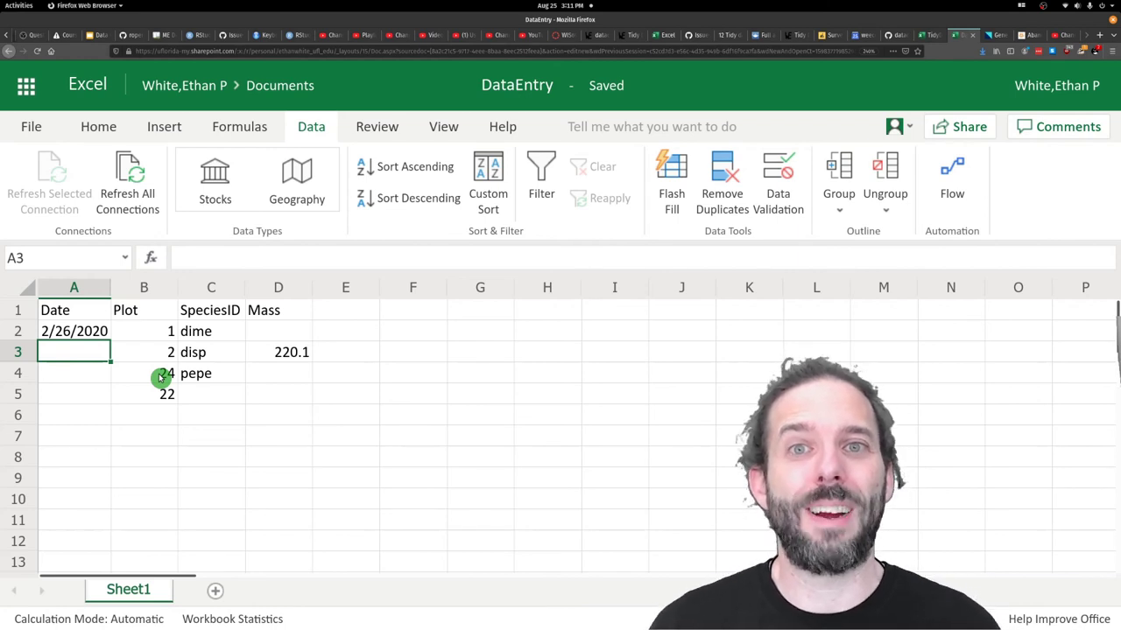
key(Up)
key(Delete)
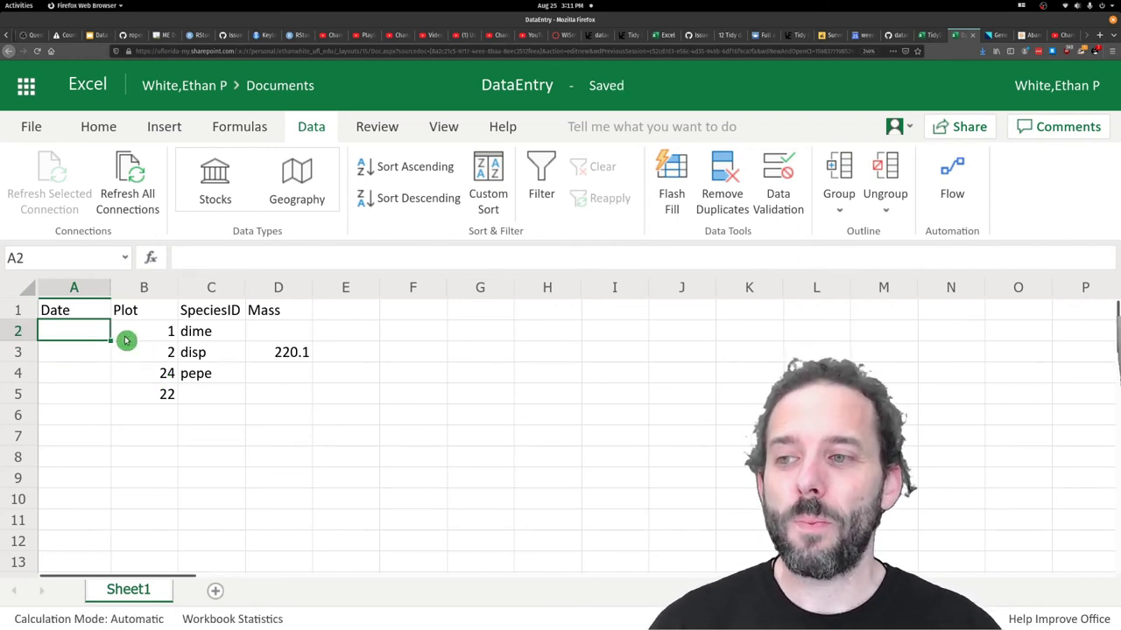
Apply the Text number format to all of column A (Date)
click(95, 291)
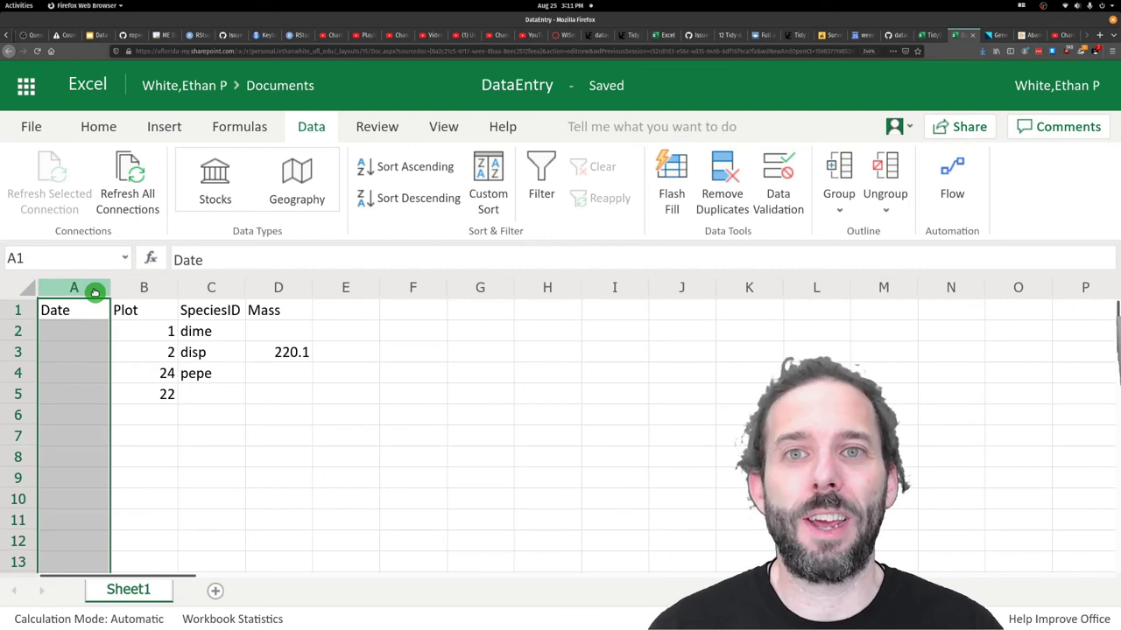
click(100, 128)
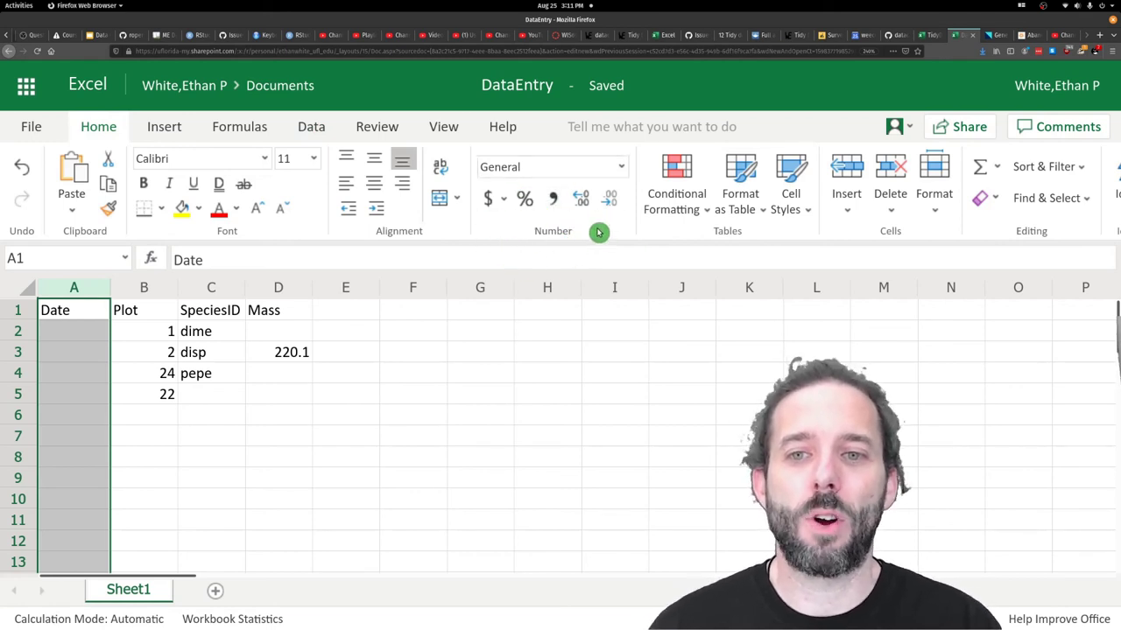
click(620, 174)
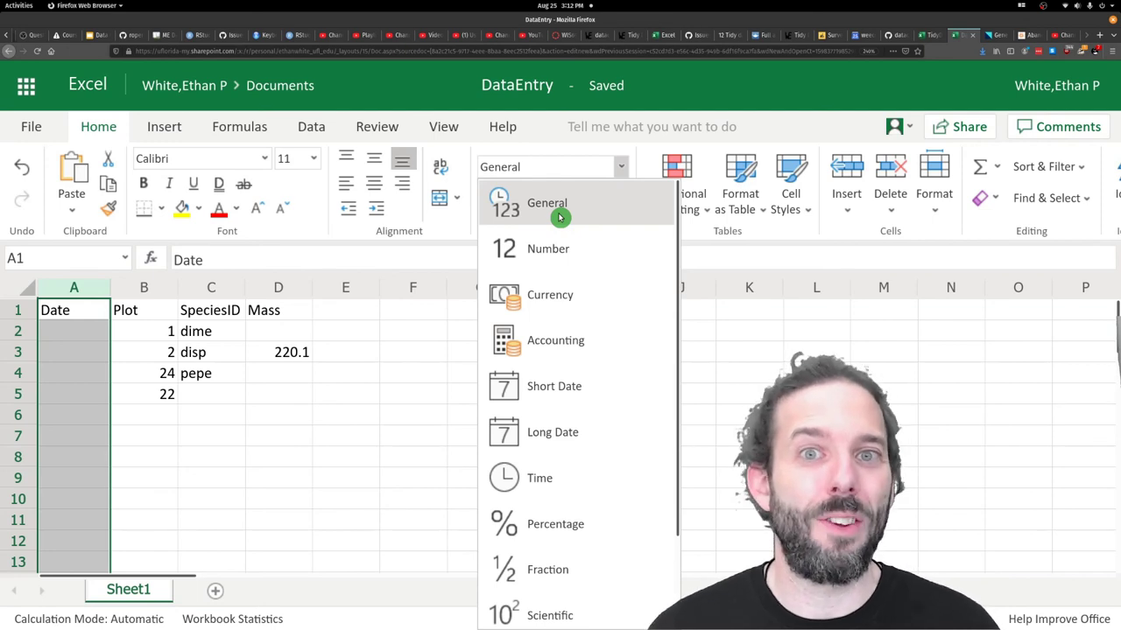
scroll(555, 253, down, 2)
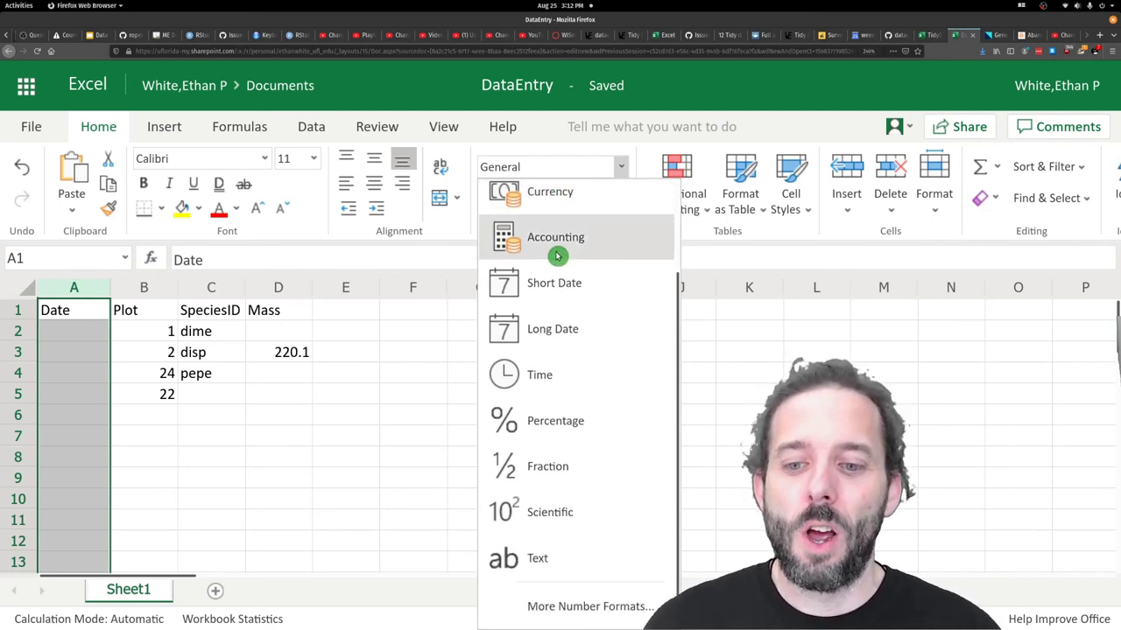
click(555, 555)
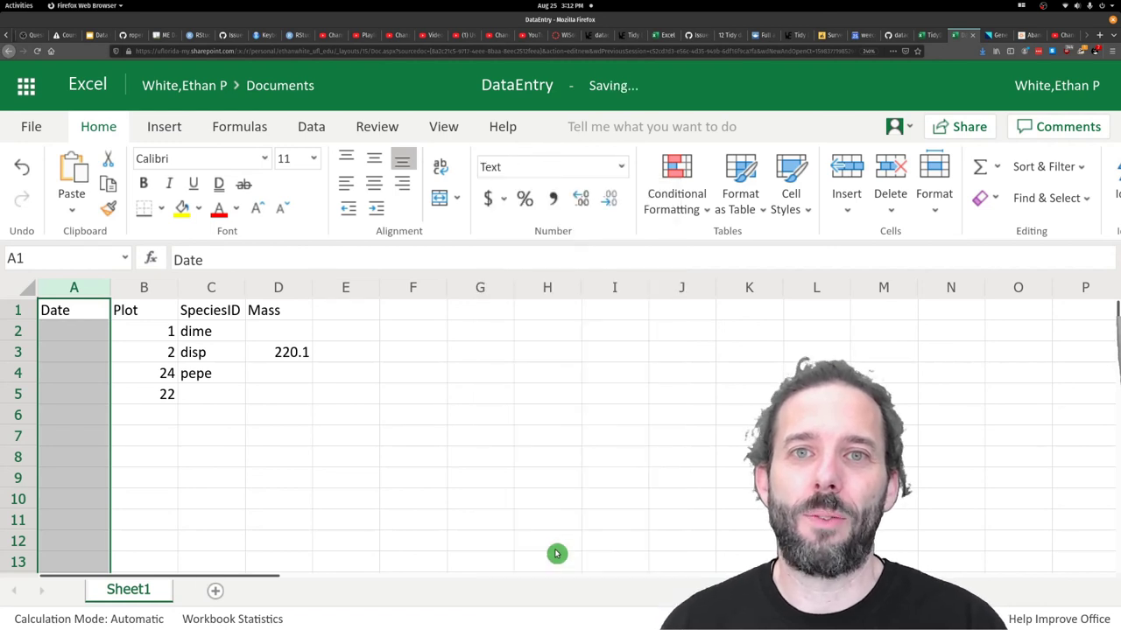
Enter 2020-02-26 in cell A2 as text
click(80, 340)
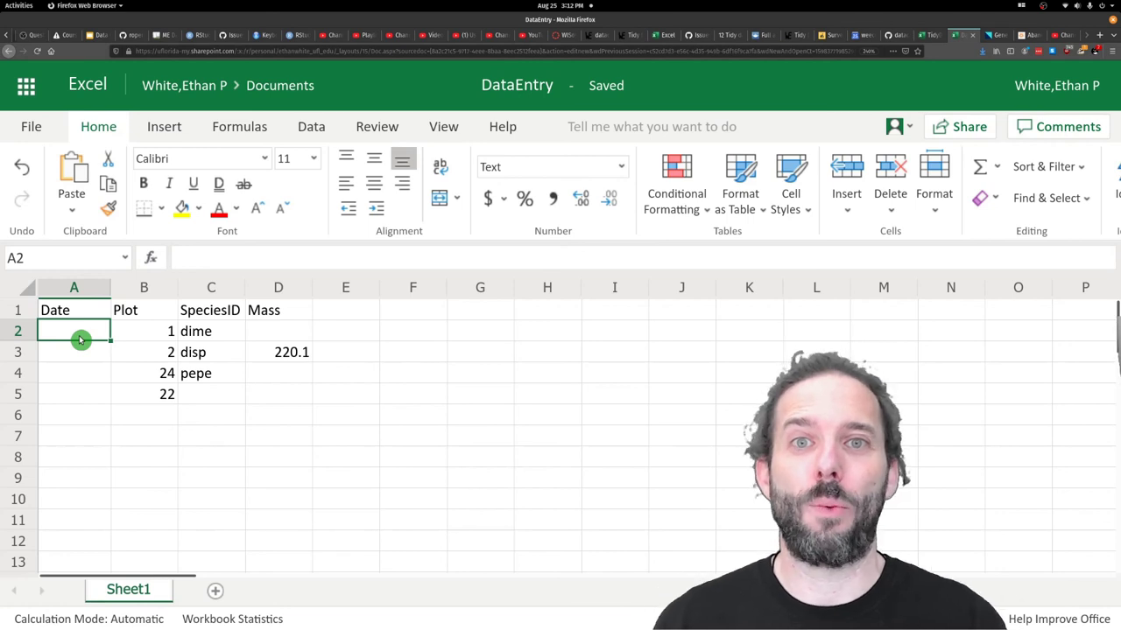
text(2020-)
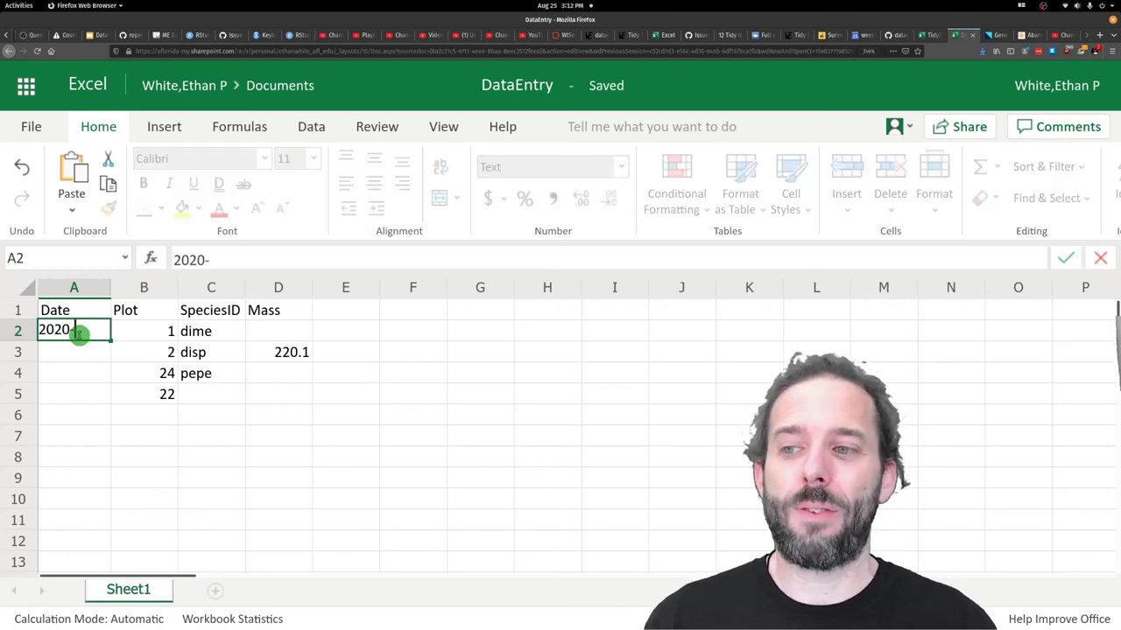
text(02-26)
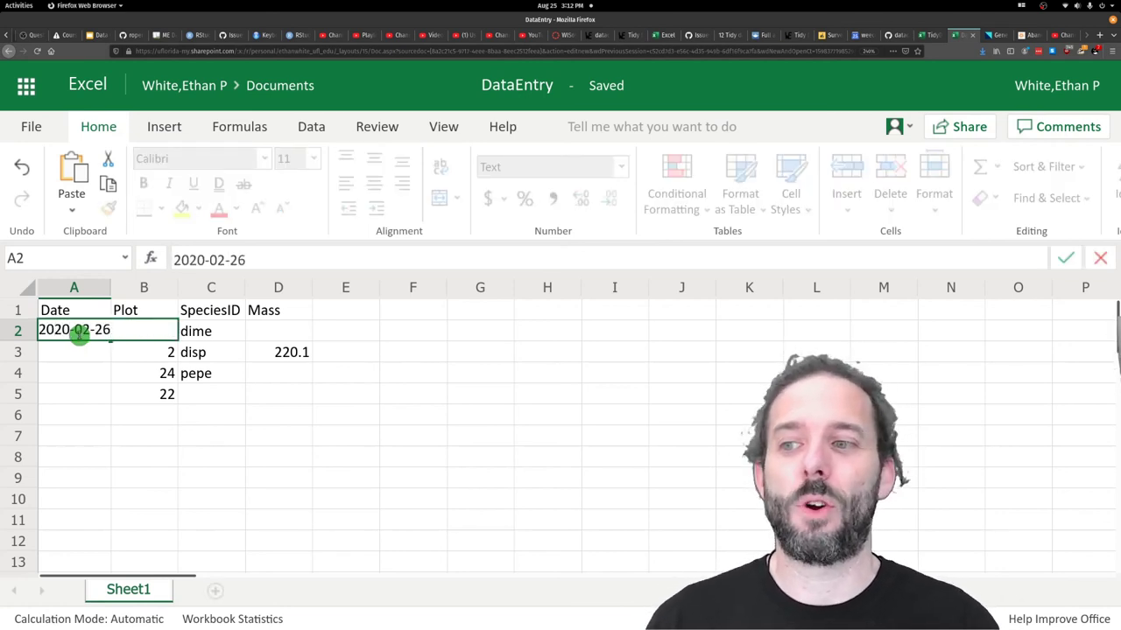
key(Return)
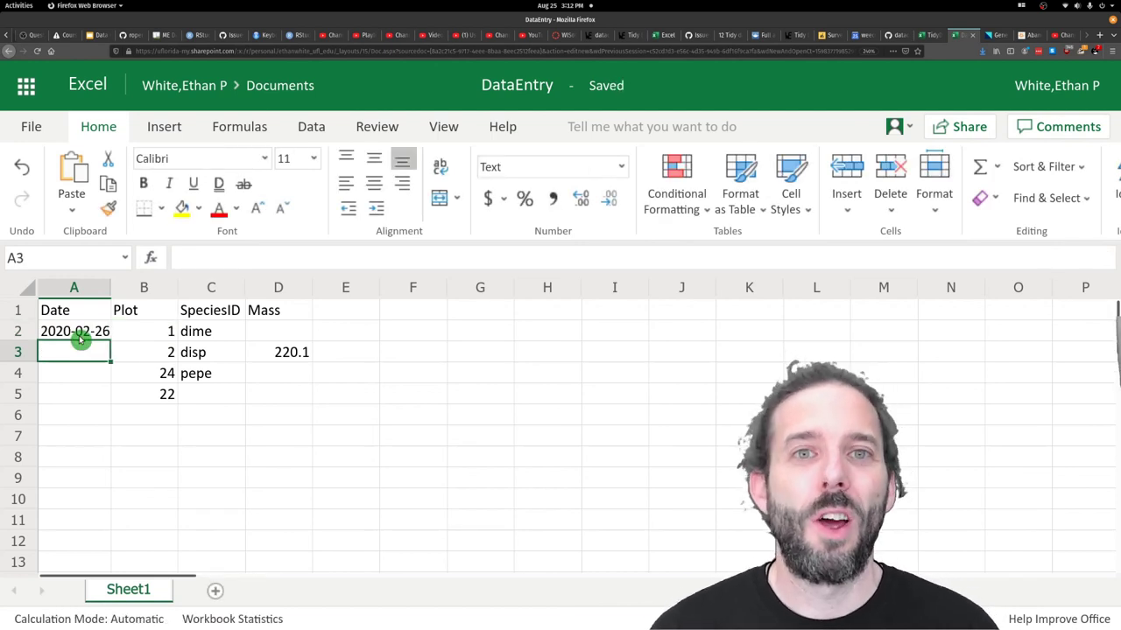